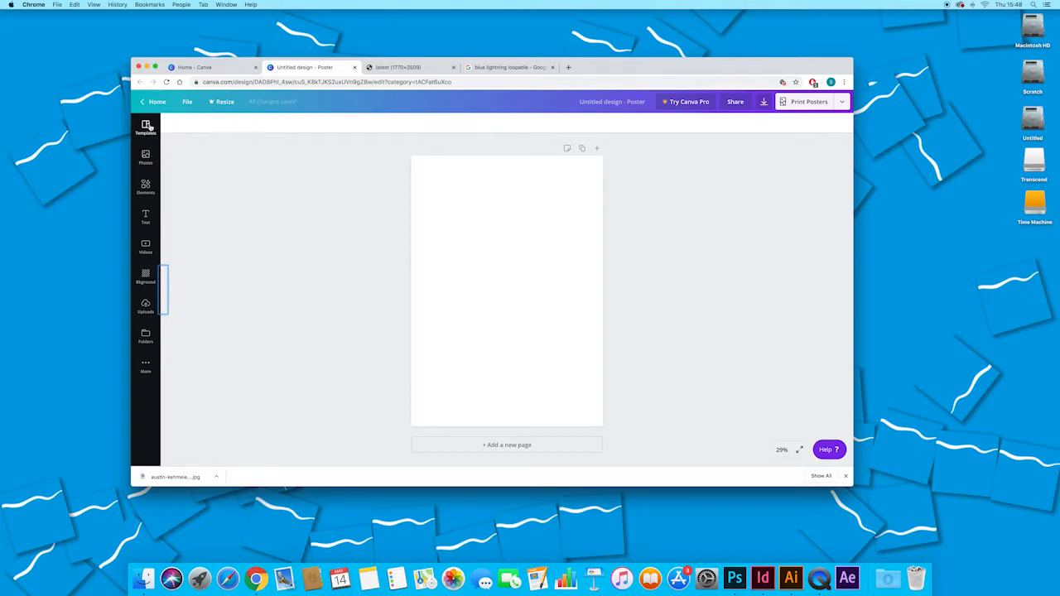
- Browse the available poster templates and the stock photo library
left_click(146, 126)
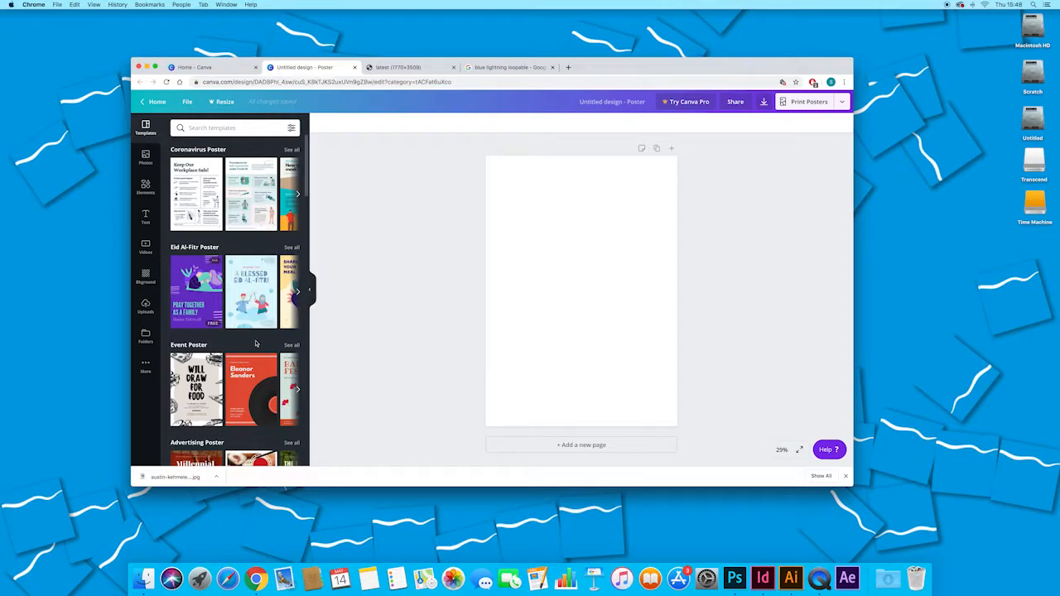
left_click(309, 290)
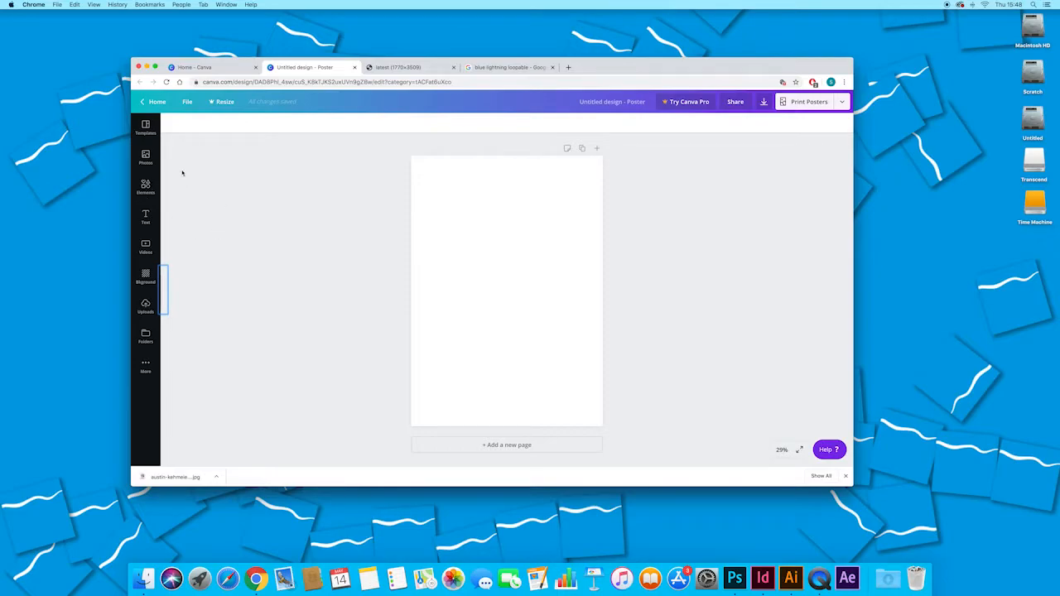
left_click(146, 155)
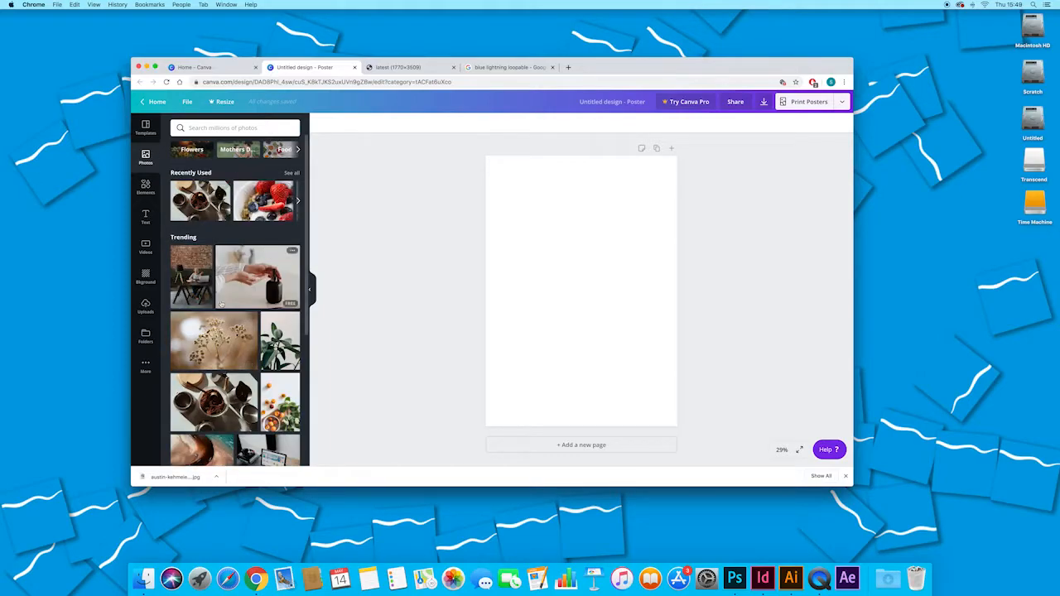
scroll(252, 315, "down", 10)
scroll(253, 315, "up", 10)
left_click(310, 289)
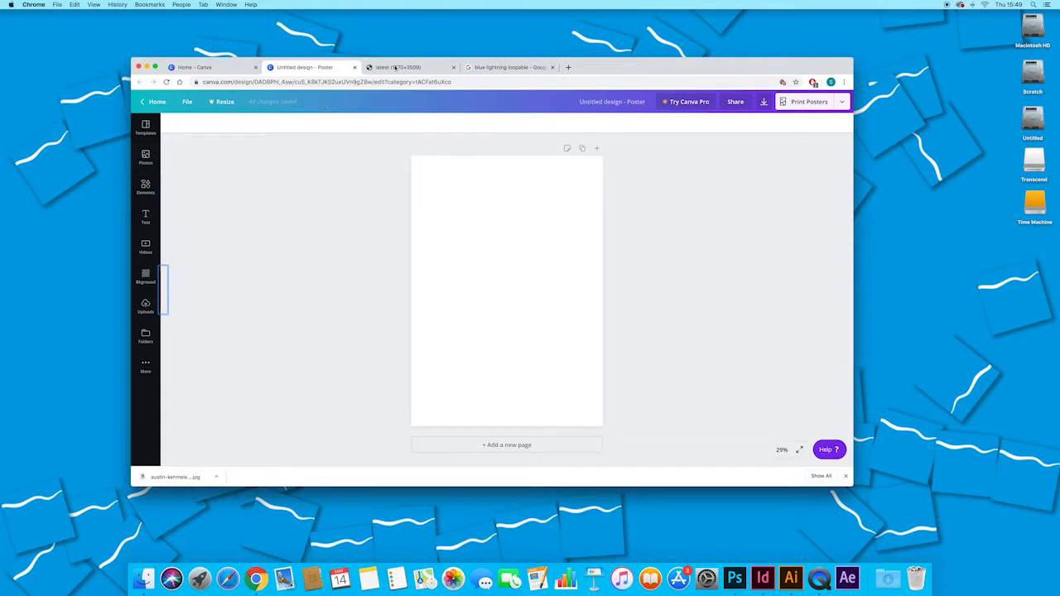
- Copy the large blue lightning image from the Google image results open in another browser tab
left_click(530, 69)
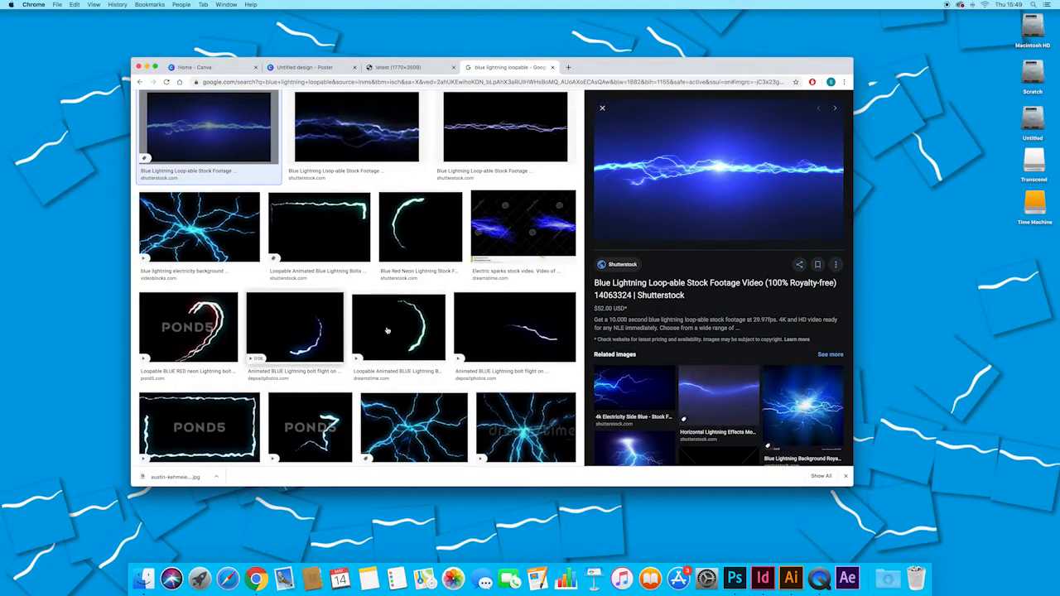
right_click(710, 175)
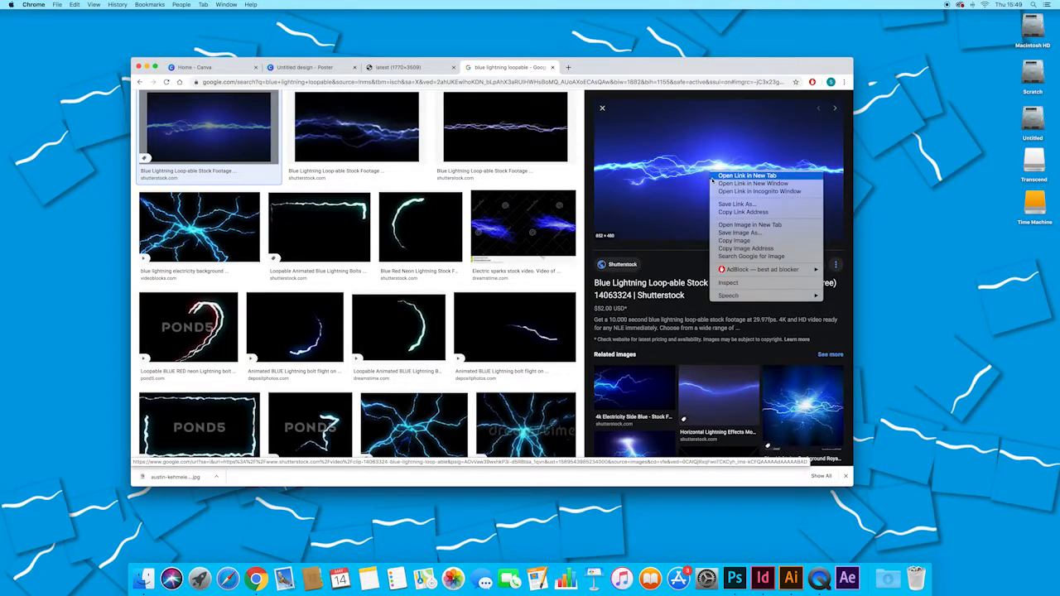
left_click(745, 241)
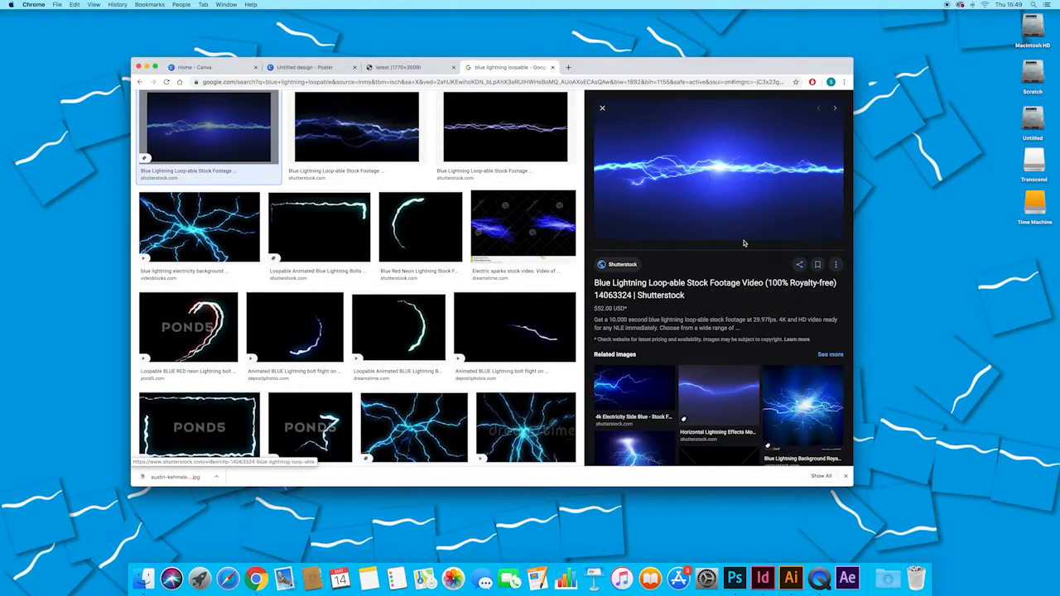
- Return to the blank Canva poster and paste the copied lightning image onto the page
left_click(305, 68)
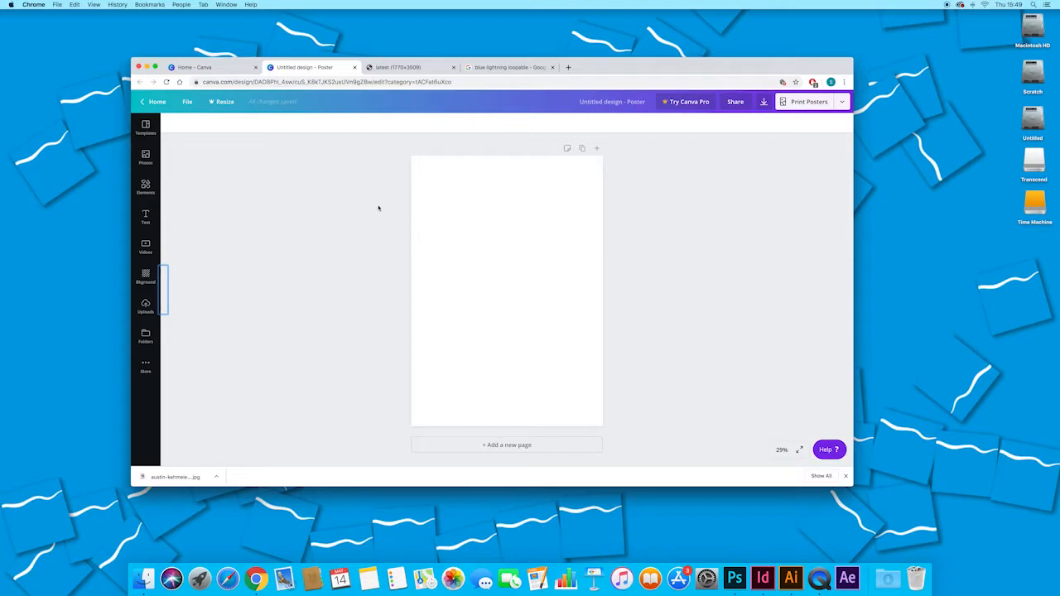
right_click(435, 220)
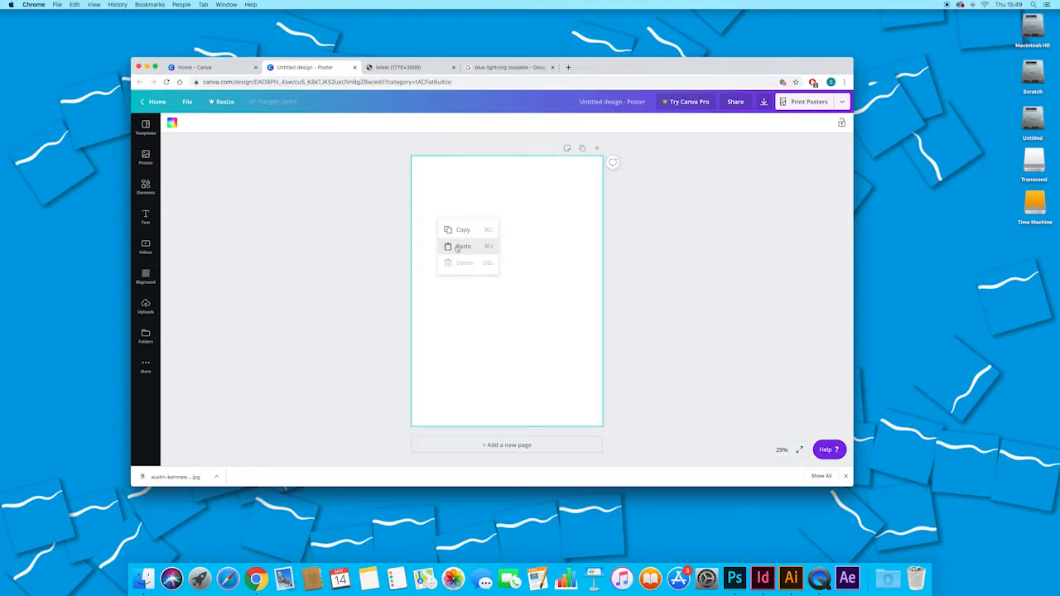
left_click(458, 247)
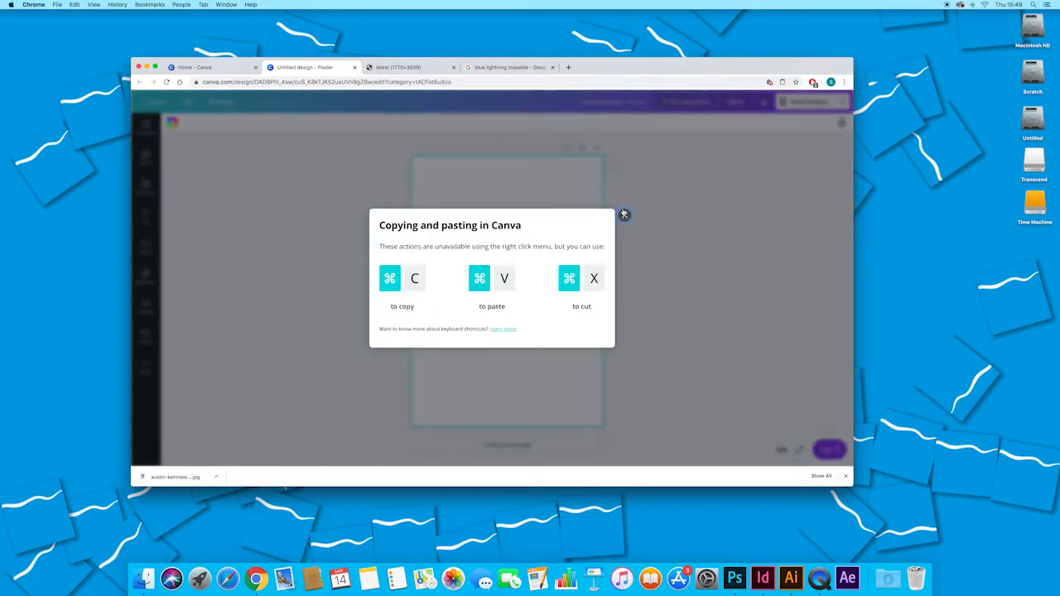
left_click(624, 216)
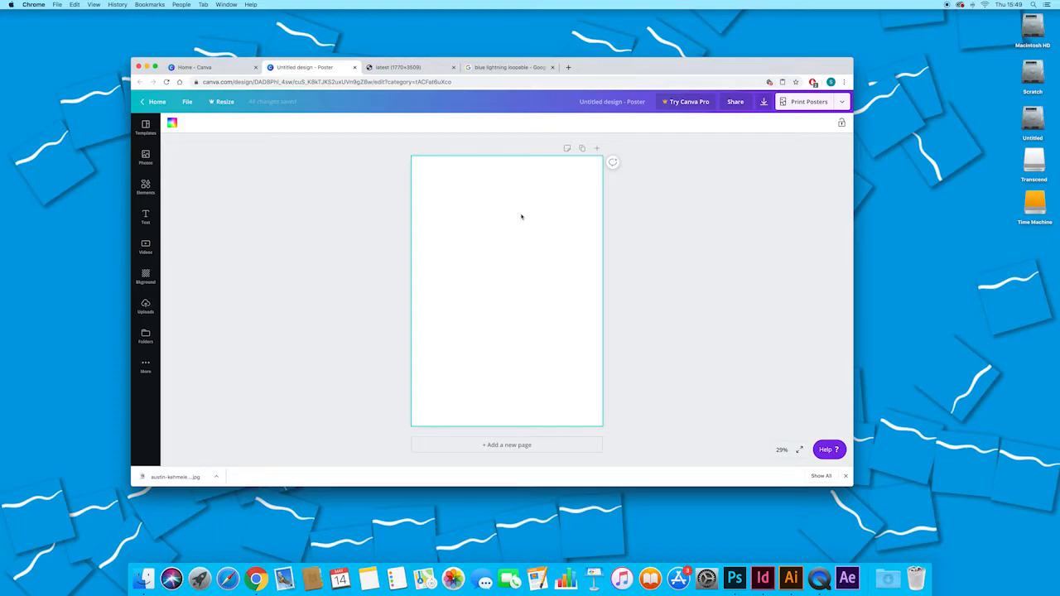
key("super+v")
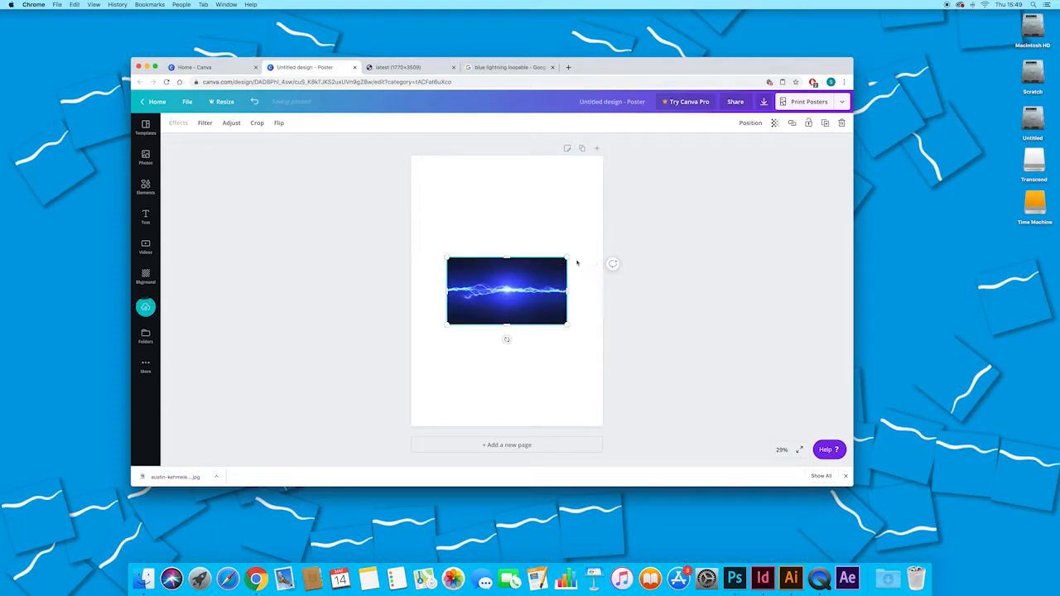
- Enlarge the lightning image until it covers the full height and width of the poster page
left_click_drag(566, 259, 748, 156)
left_click_drag(442, 325, 274, 440)
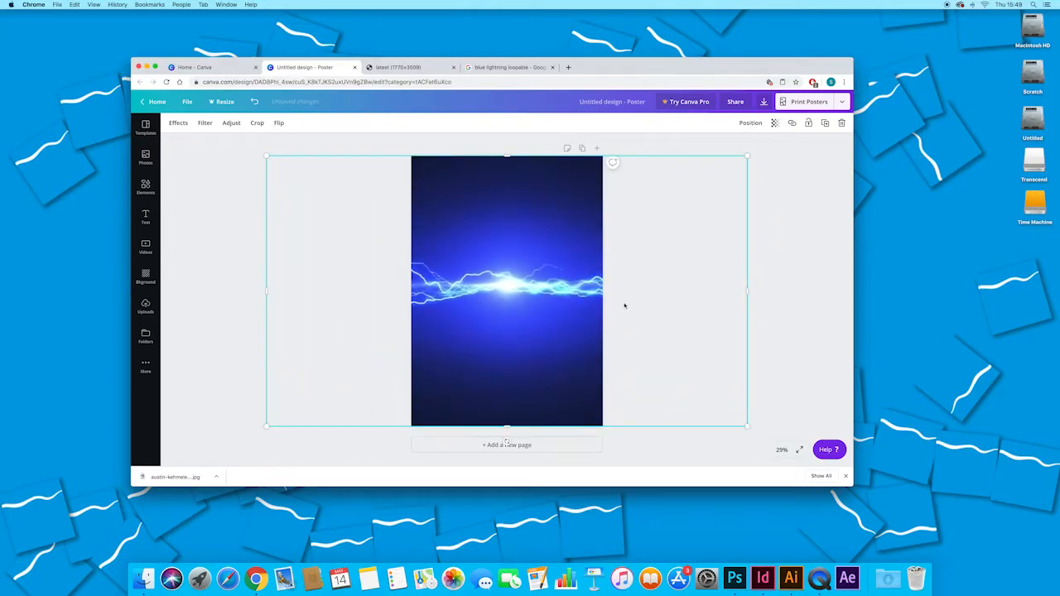
left_click(625, 145)
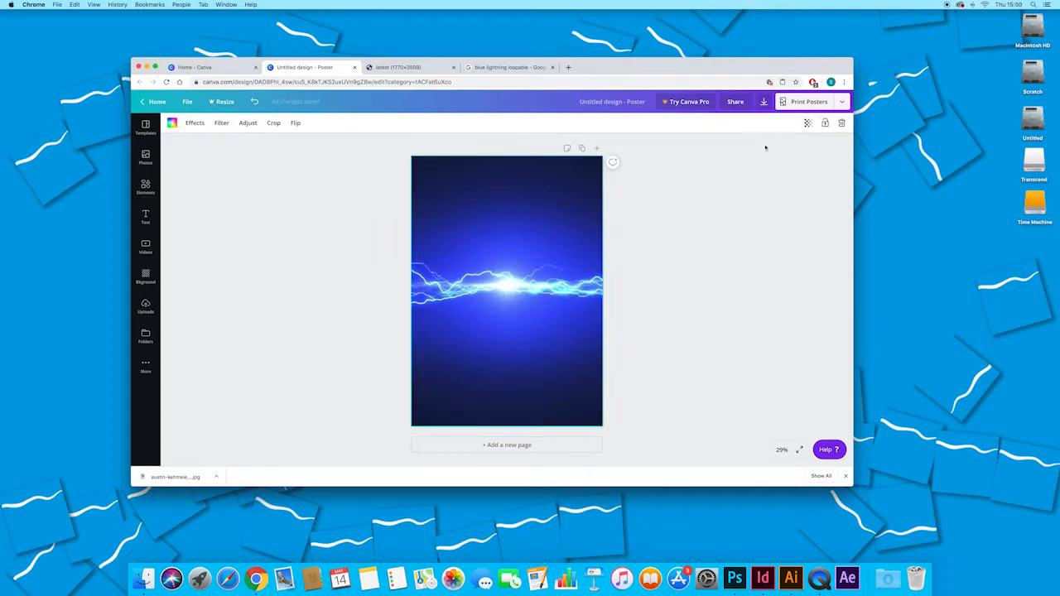
- Lock the lightning background in place and try moving it to test the lock
left_click(825, 123)
left_click_drag(581, 185, 509, 269)
left_click_drag(492, 242, 454, 324)
left_click_drag(581, 315, 500, 308)
left_click_drag(478, 231, 497, 277)
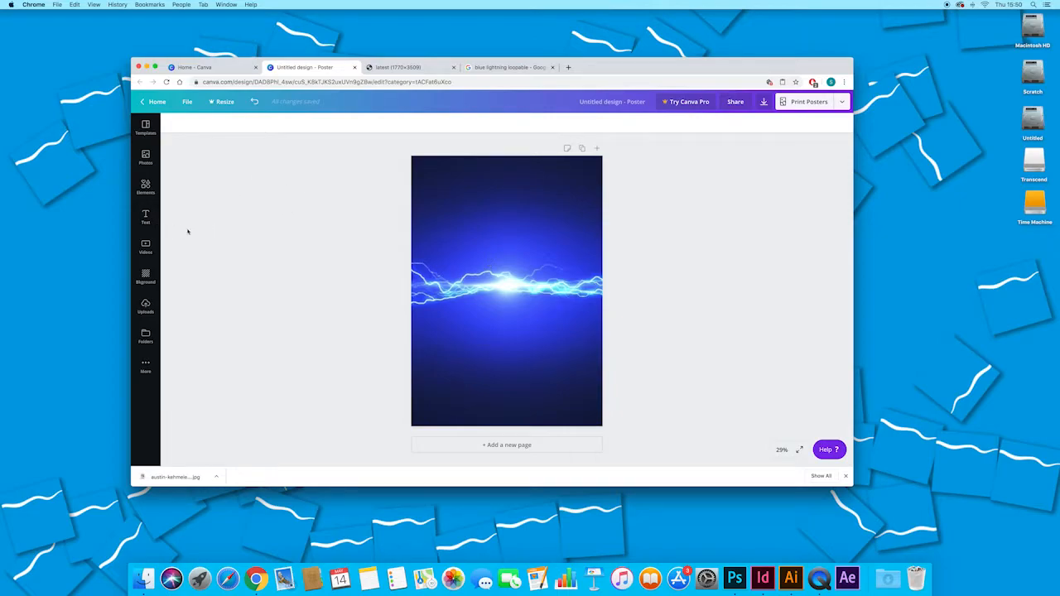
- Add the "cold, smooth & tasty." font combination to the poster
left_click(146, 217)
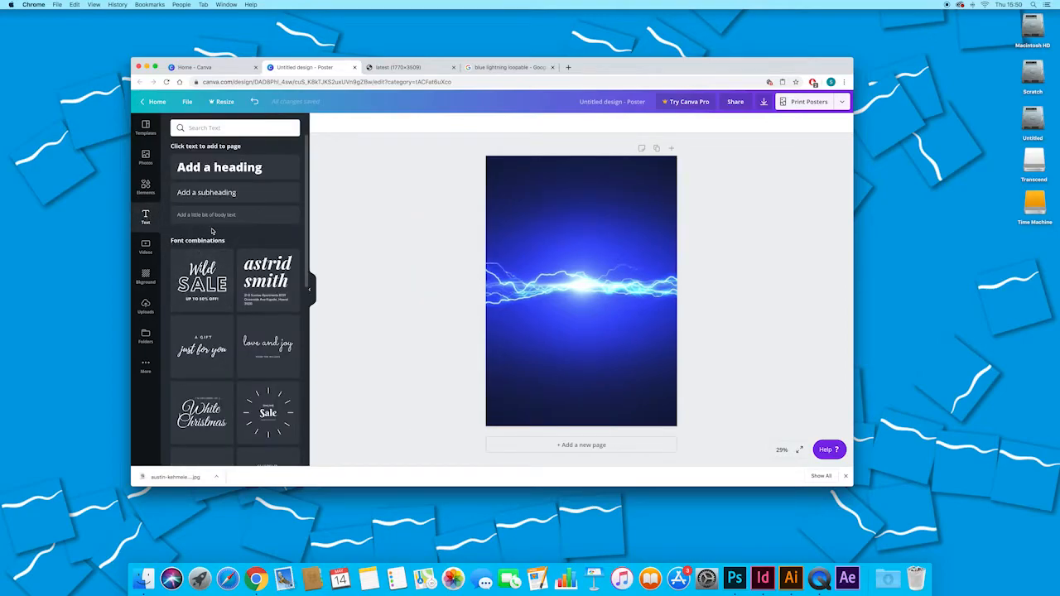
scroll(252, 265, "down", 5)
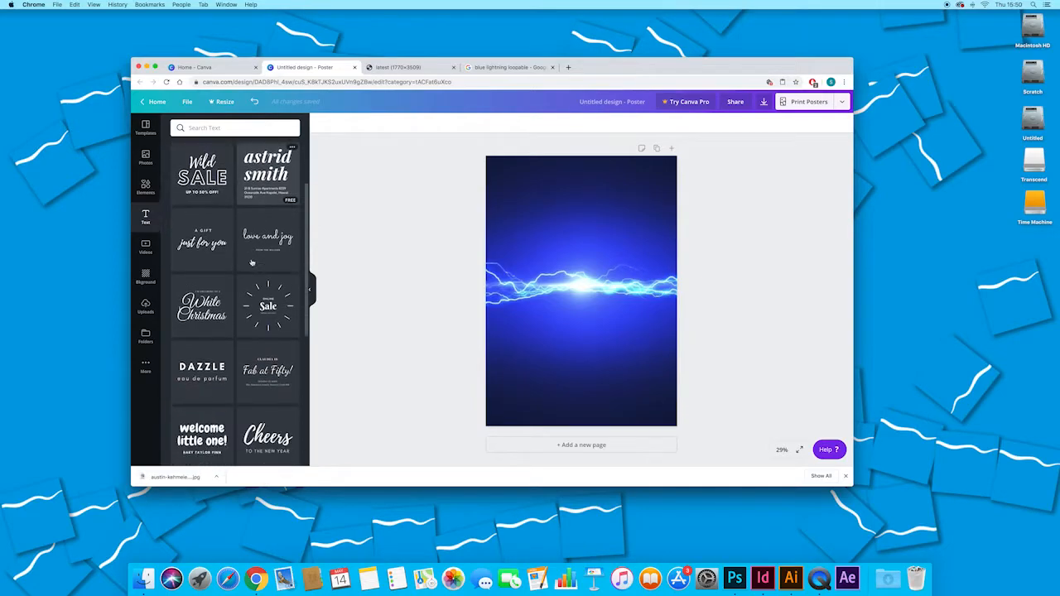
scroll(240, 290, "down", 5)
scroll(240, 290, "up", 10)
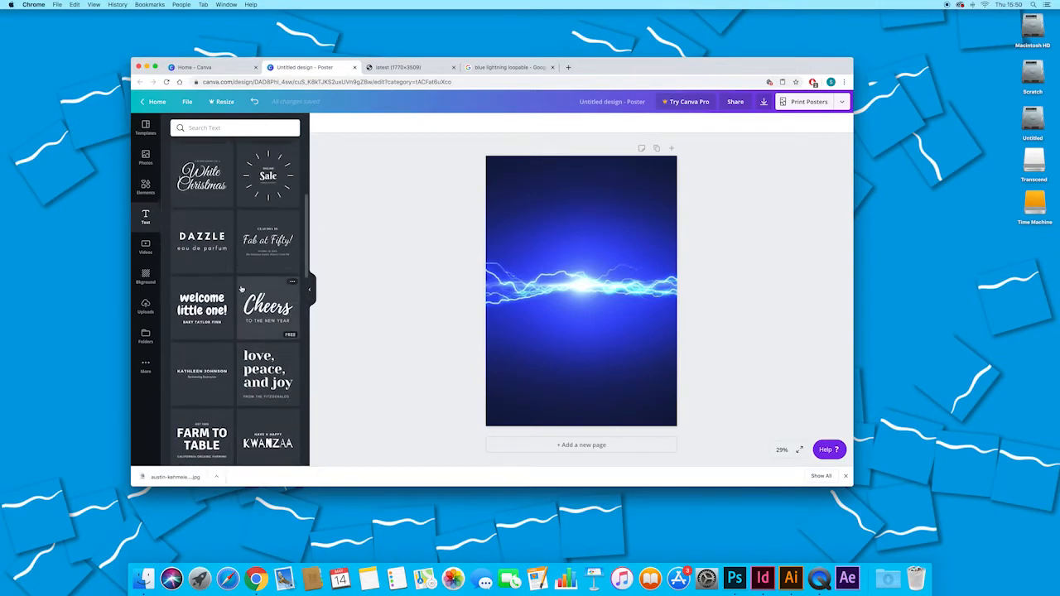
scroll(232, 286, "down", 5)
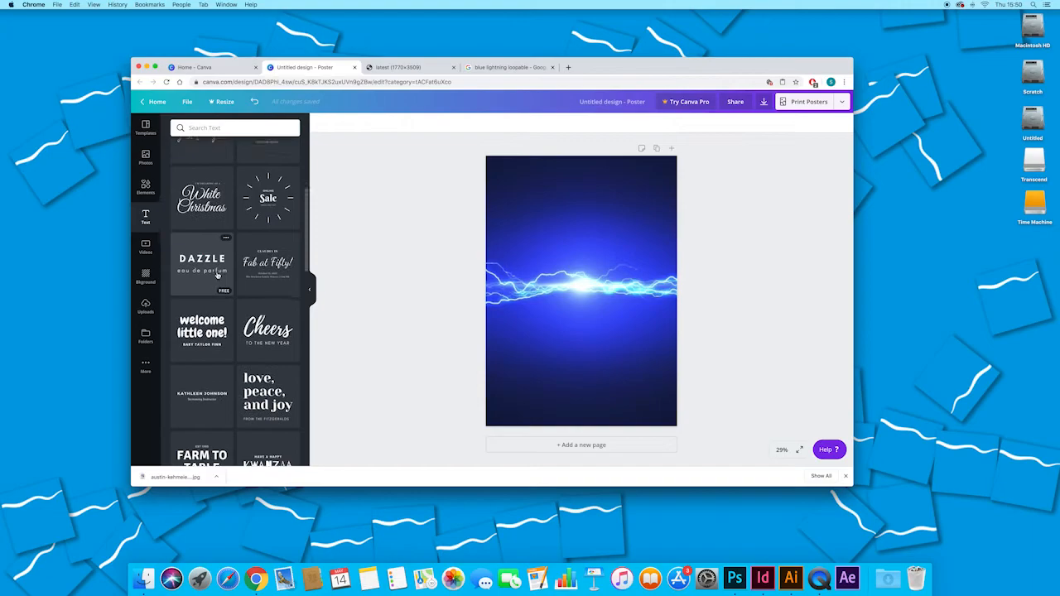
scroll(216, 273, "down", 5)
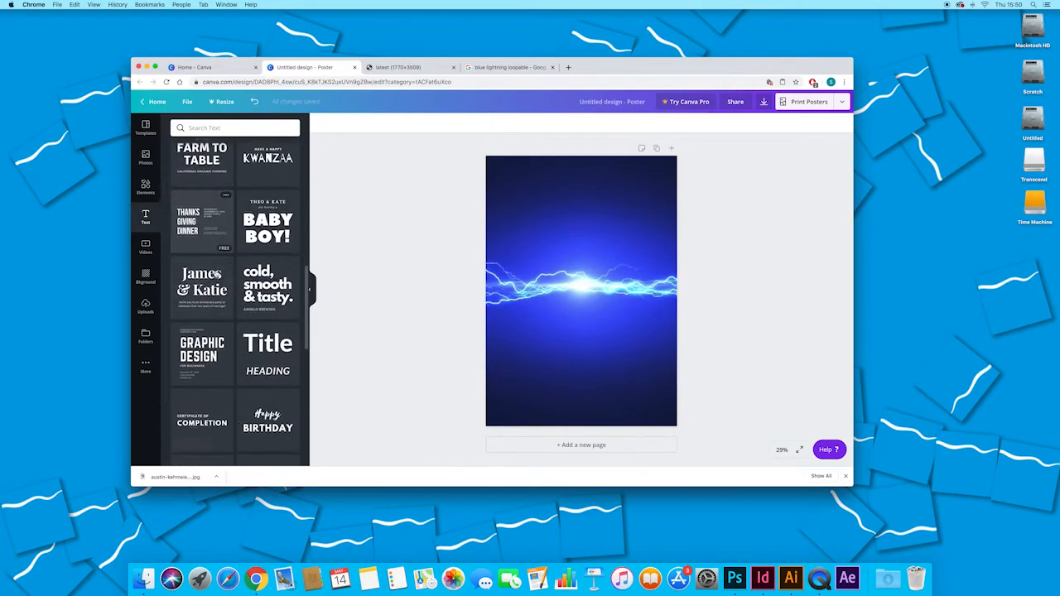
scroll(215, 273, "up", 3)
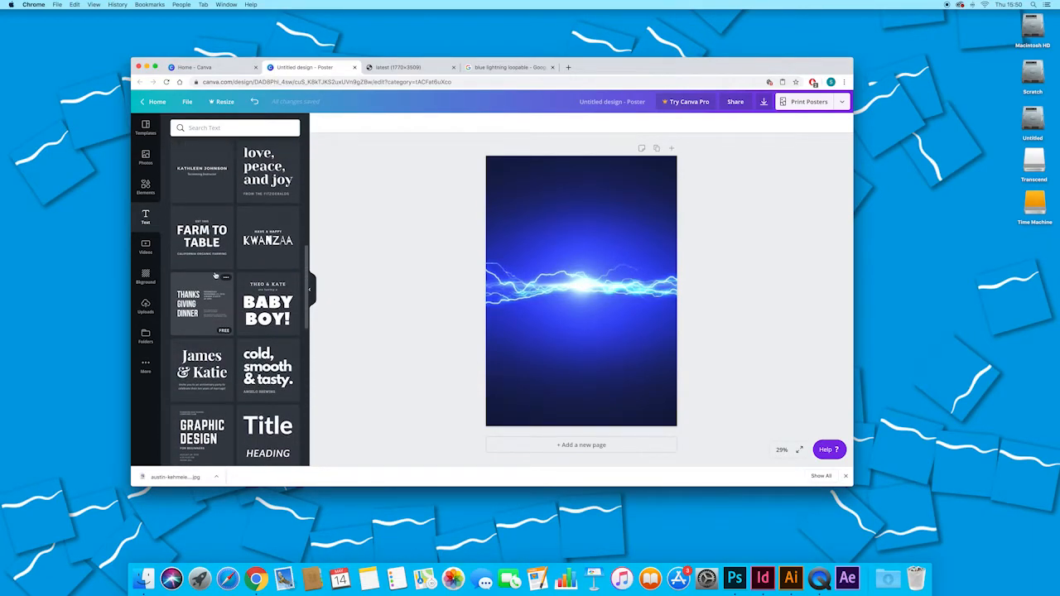
scroll(224, 323, "down", 2)
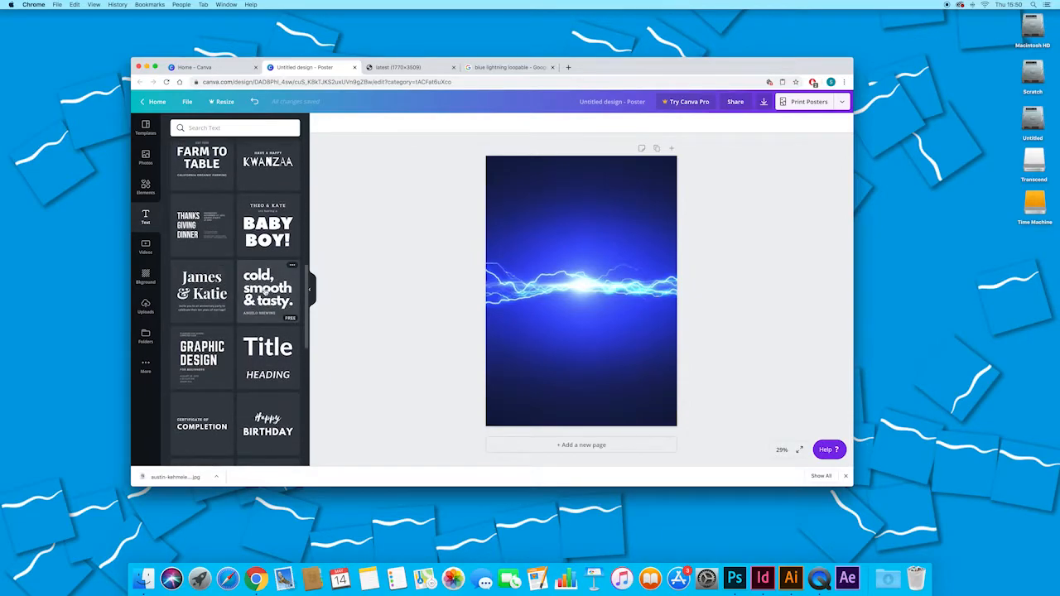
left_click(267, 290)
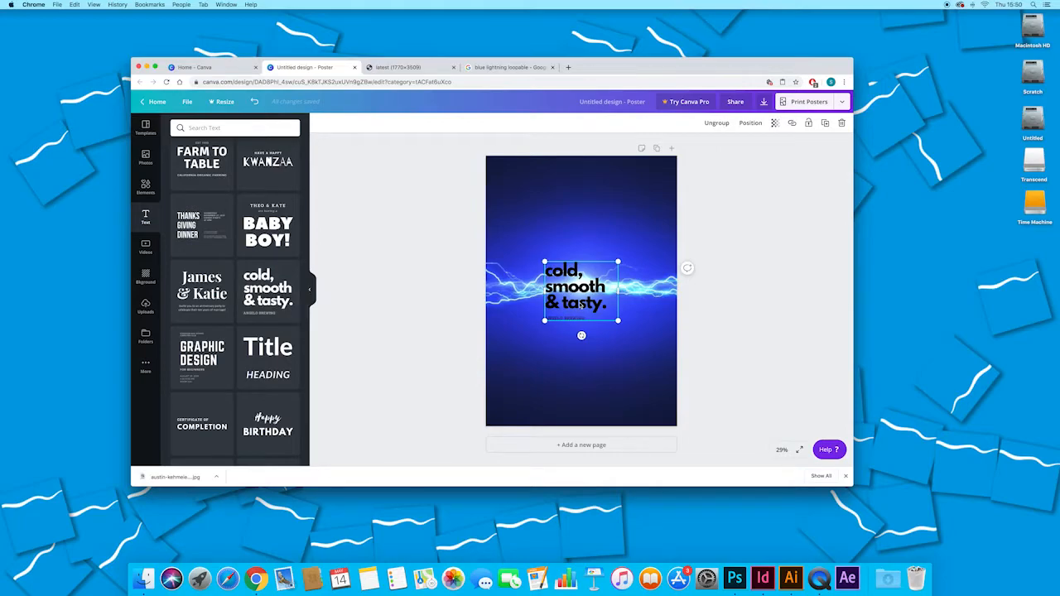
left_click(309, 289)
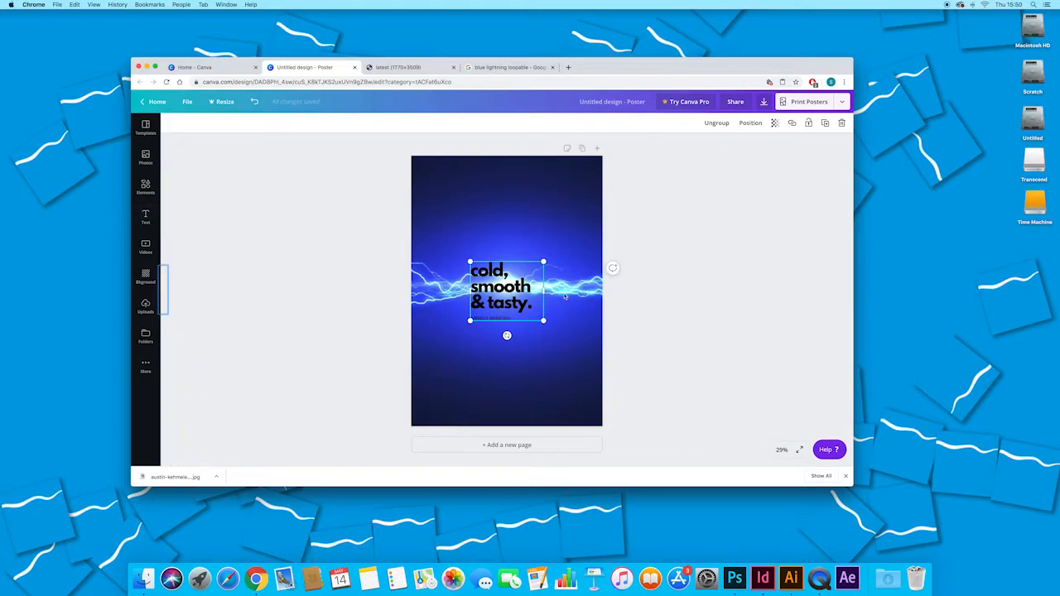
- Change the text colour of the "cold, smooth & tasty." heading to white
double_click(495, 285)
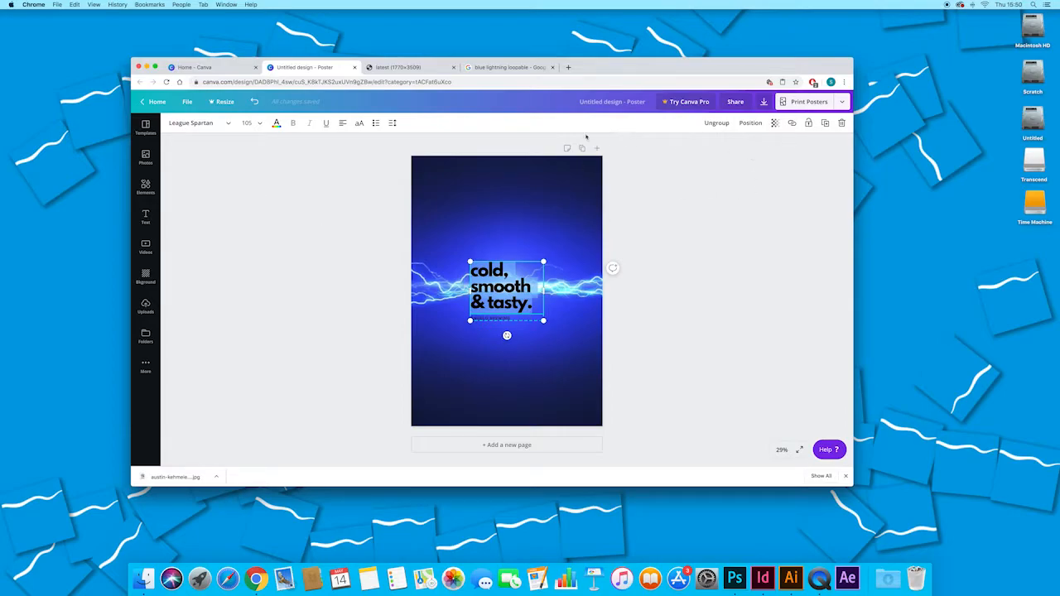
left_click(277, 124)
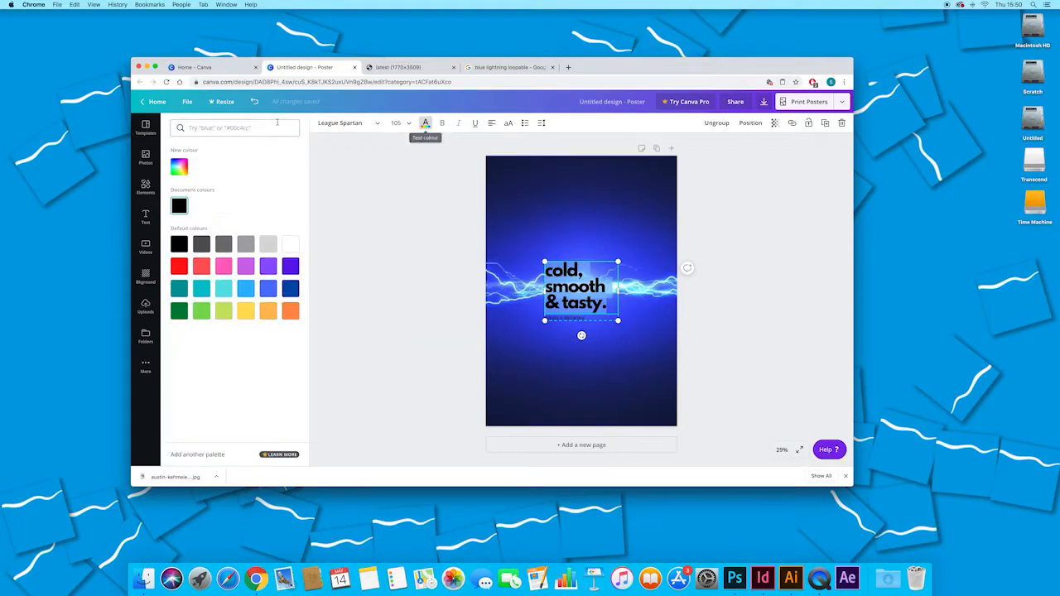
left_click(290, 245)
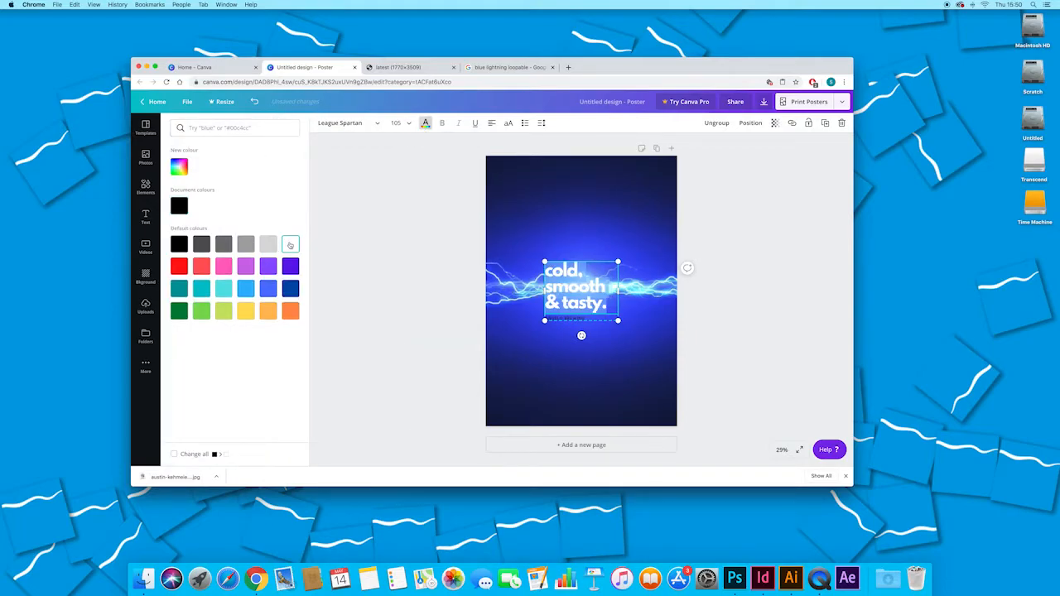
- Ungroup the font combination and move its small text line up near the poster's top edge
left_click(563, 322)
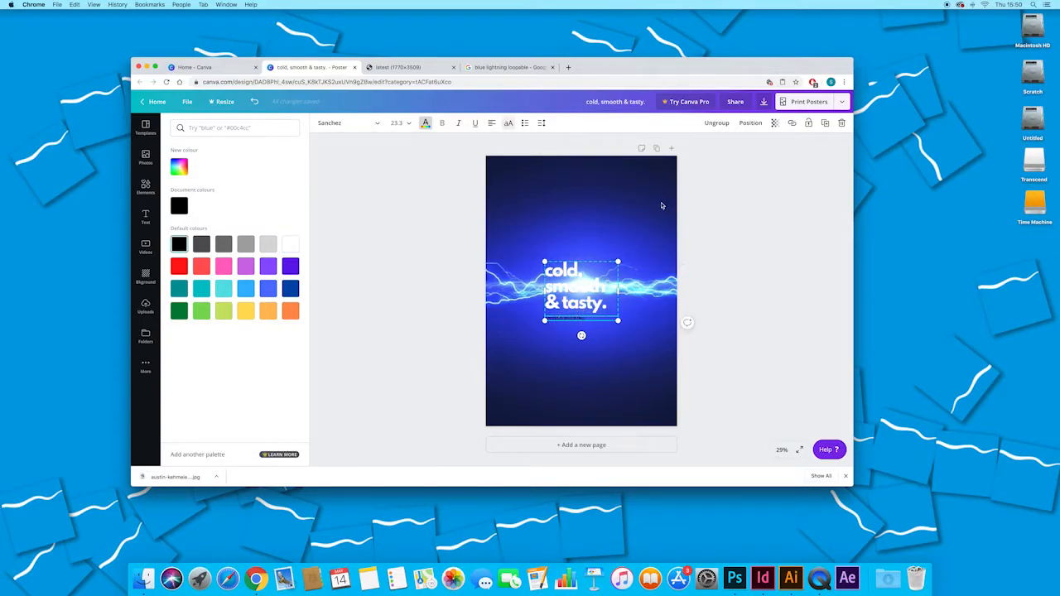
left_click(718, 123)
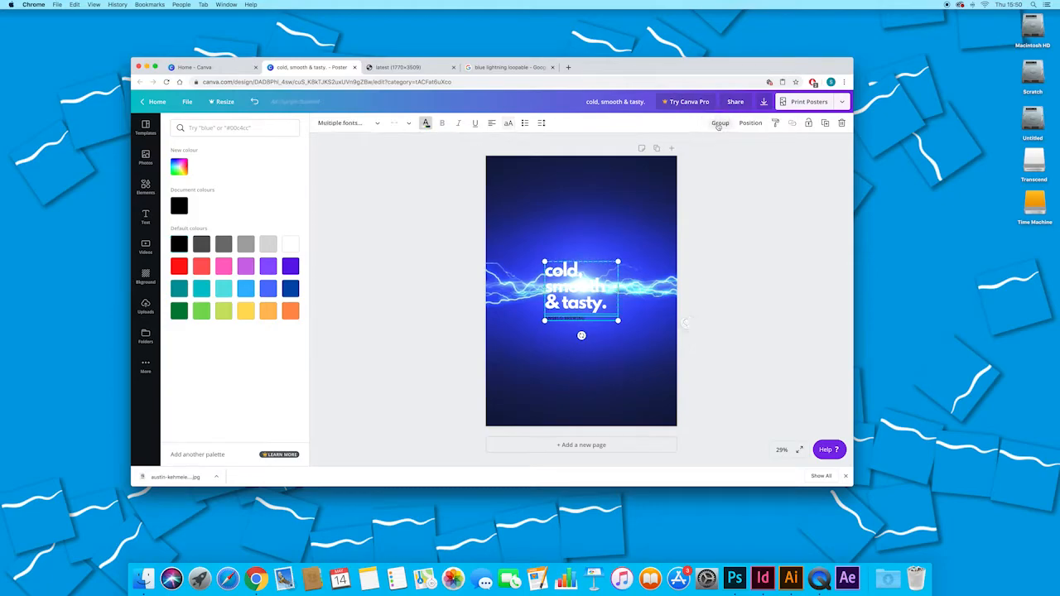
left_click(635, 288)
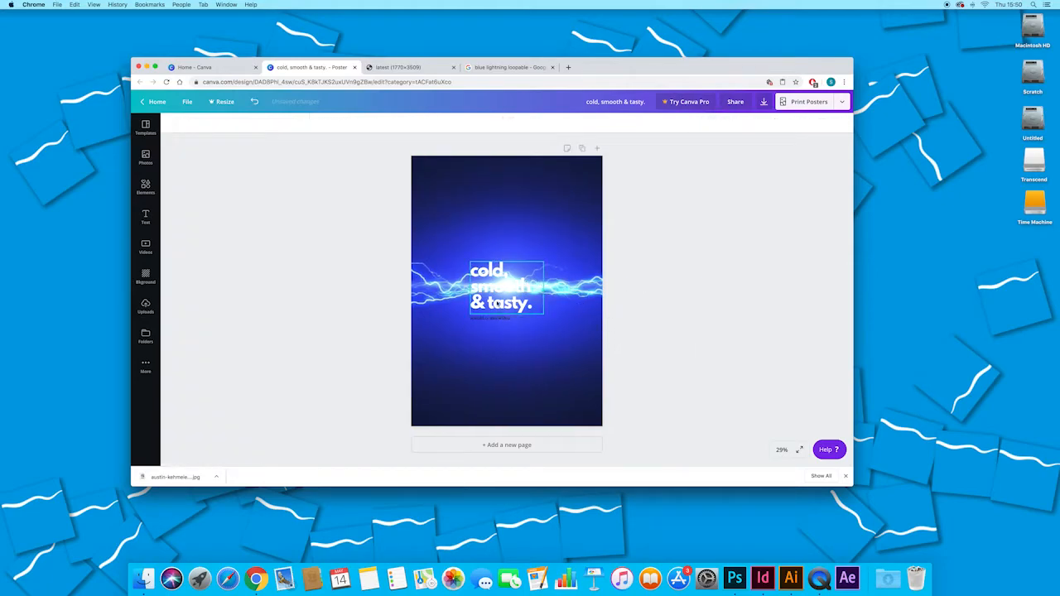
left_click_drag(494, 321, 498, 174)
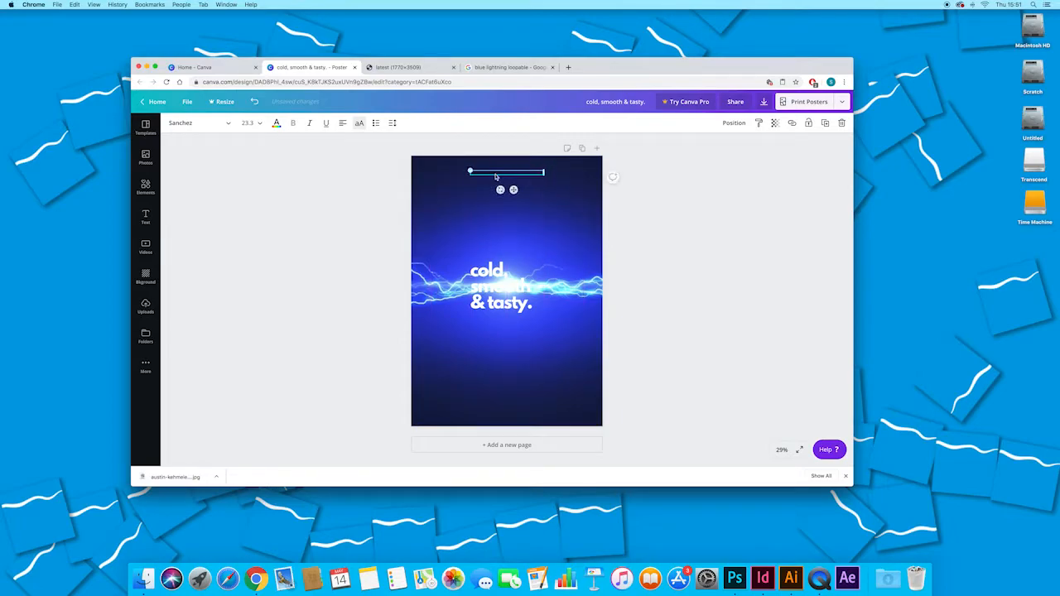
- Change the colour of the small text line near the poster's top edge to red
double_click(498, 174)
left_click(277, 124)
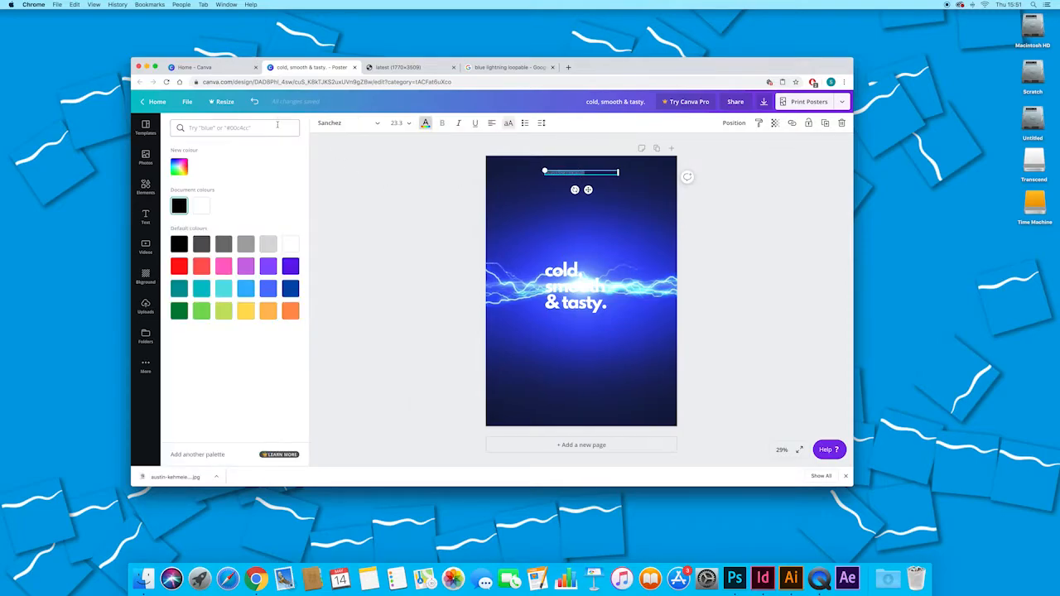
left_click(178, 268)
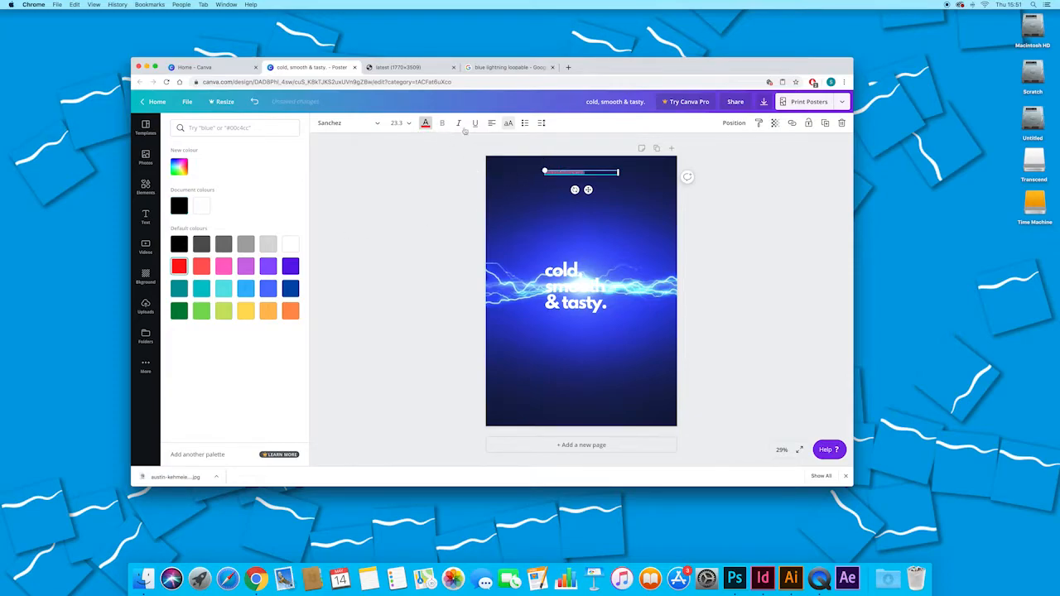
- Centre-align the small red text line and set its font size to 32
left_click(492, 124)
left_click(492, 124)
left_click(492, 124)
left_click(492, 125)
left_click(492, 124)
left_click(407, 126)
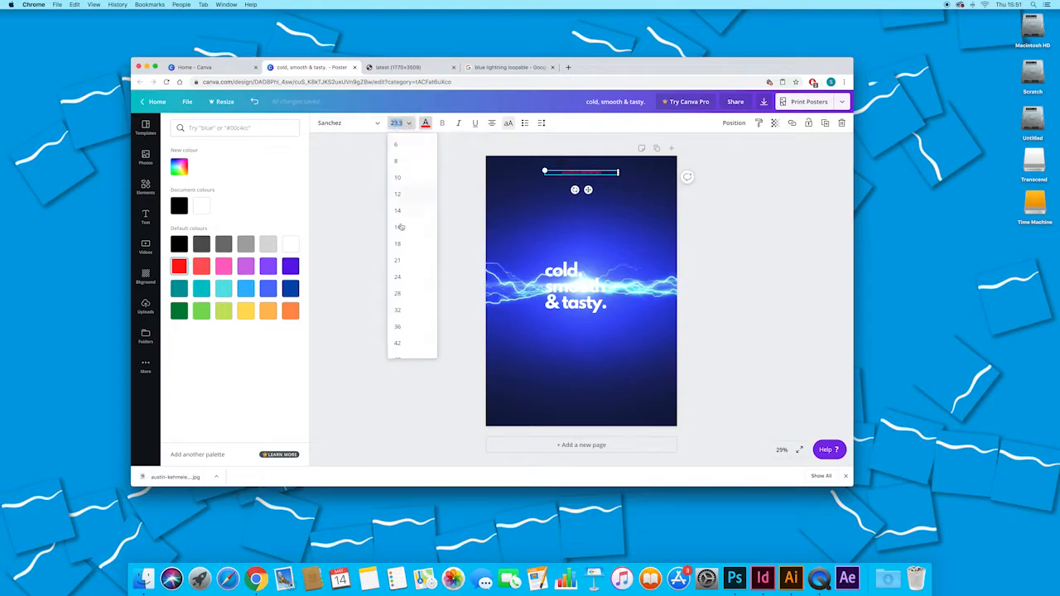
left_click(402, 311)
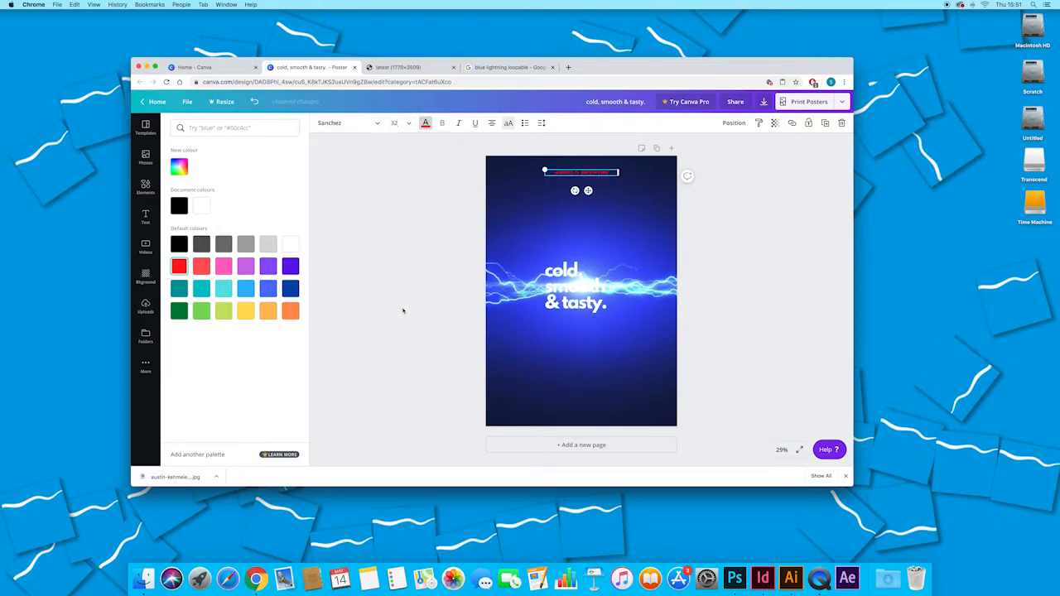
- Set the small red text line's font size to 36 and move the white heading up just beneath it
left_click(402, 124)
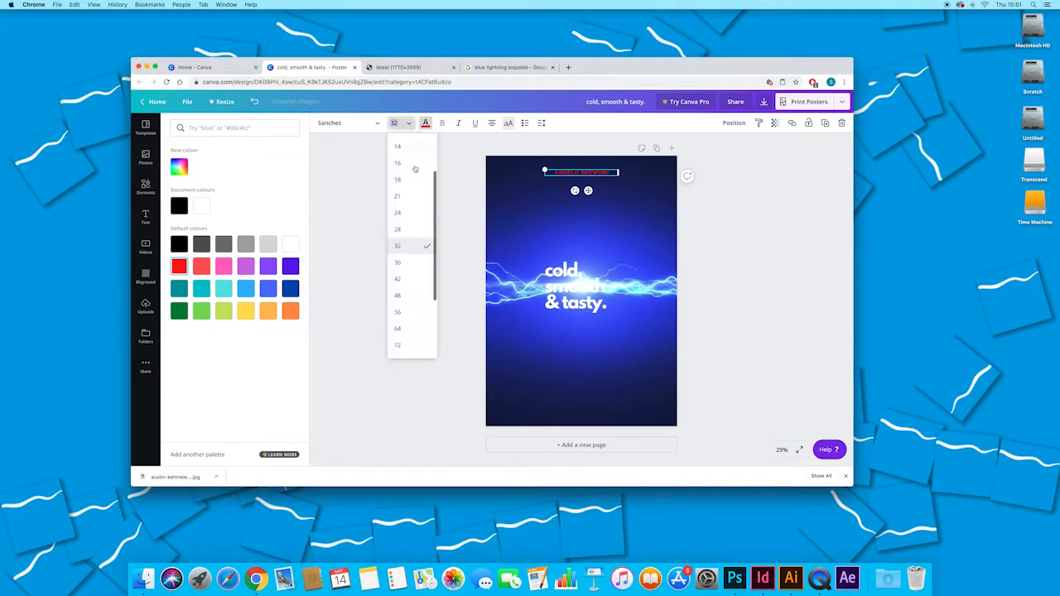
left_click(402, 263)
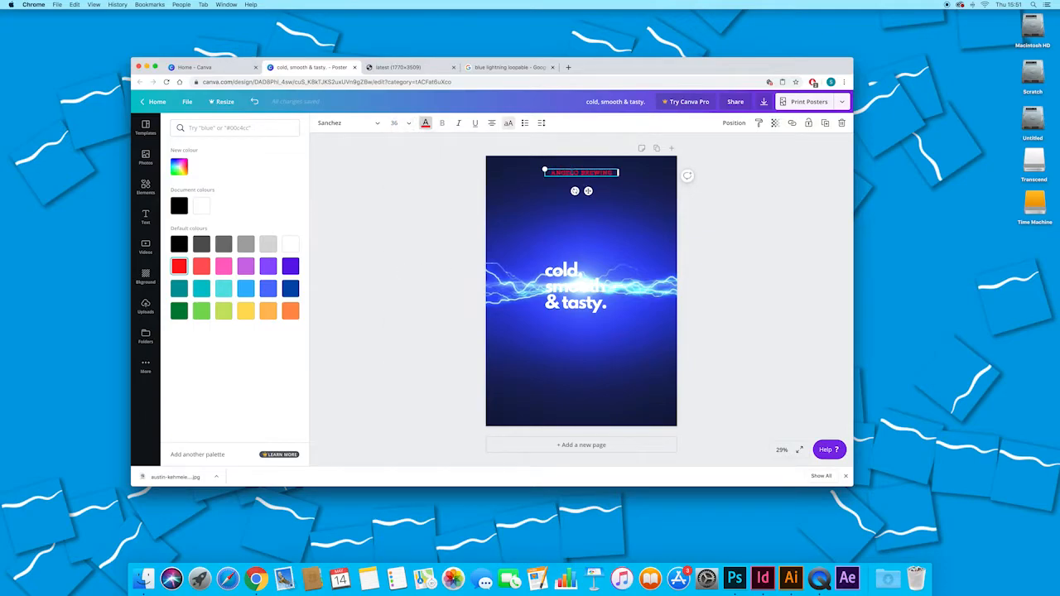
left_click(571, 282)
left_click_drag(571, 282, 572, 205)
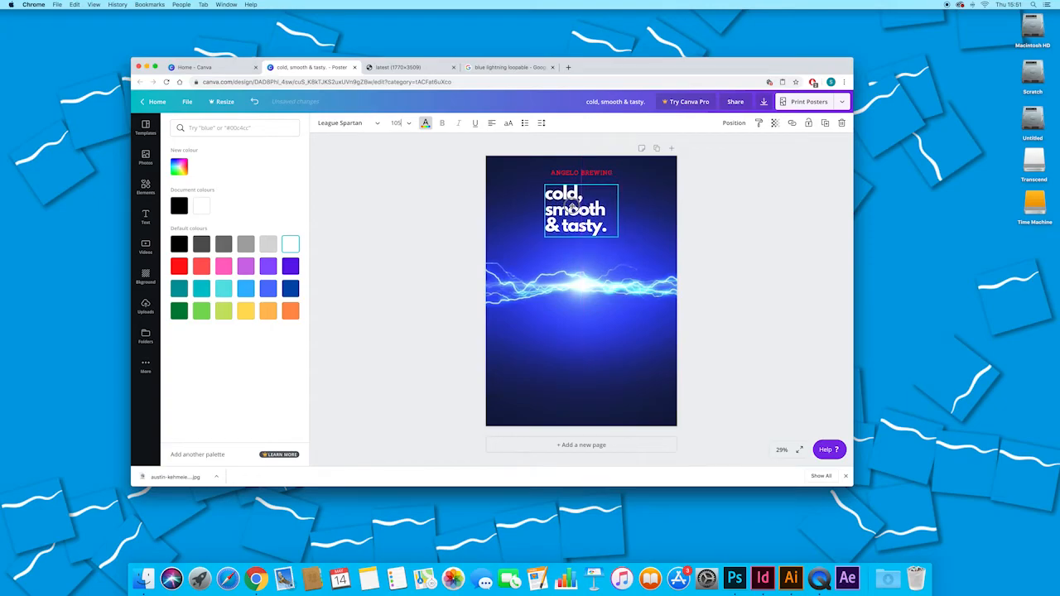
- Centre-align the "cold, smooth & tasty." heading and widen its text box to the full poster width so it fits on one line
double_click(572, 207)
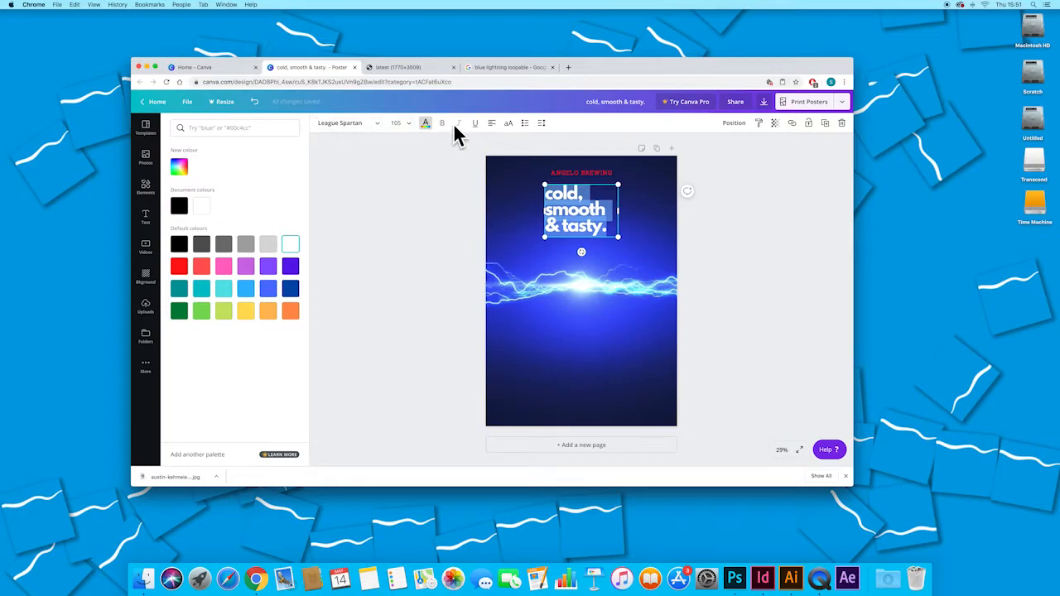
left_click(491, 123)
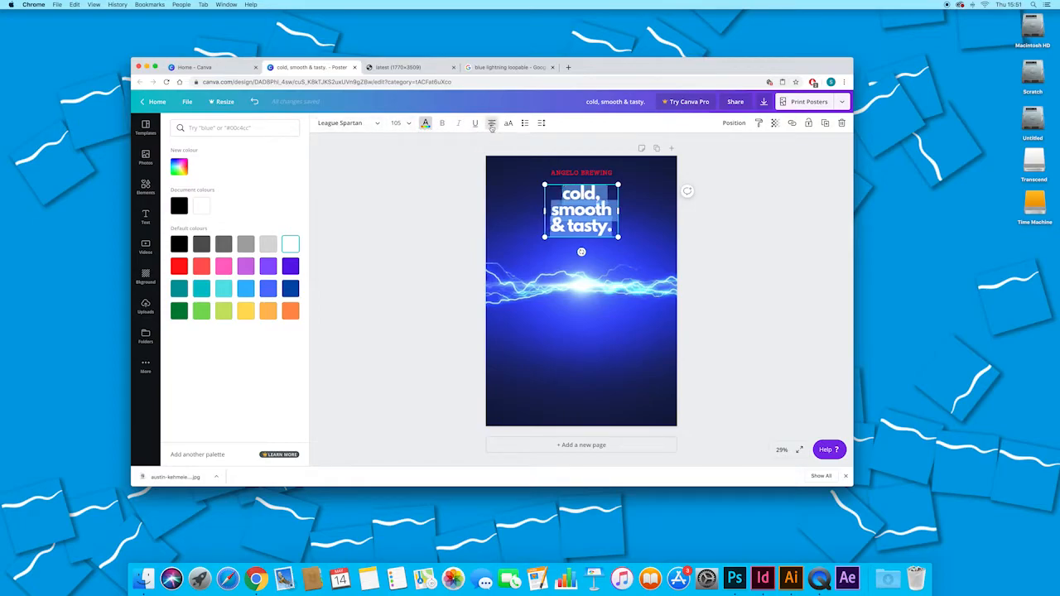
left_click_drag(544, 210, 495, 209)
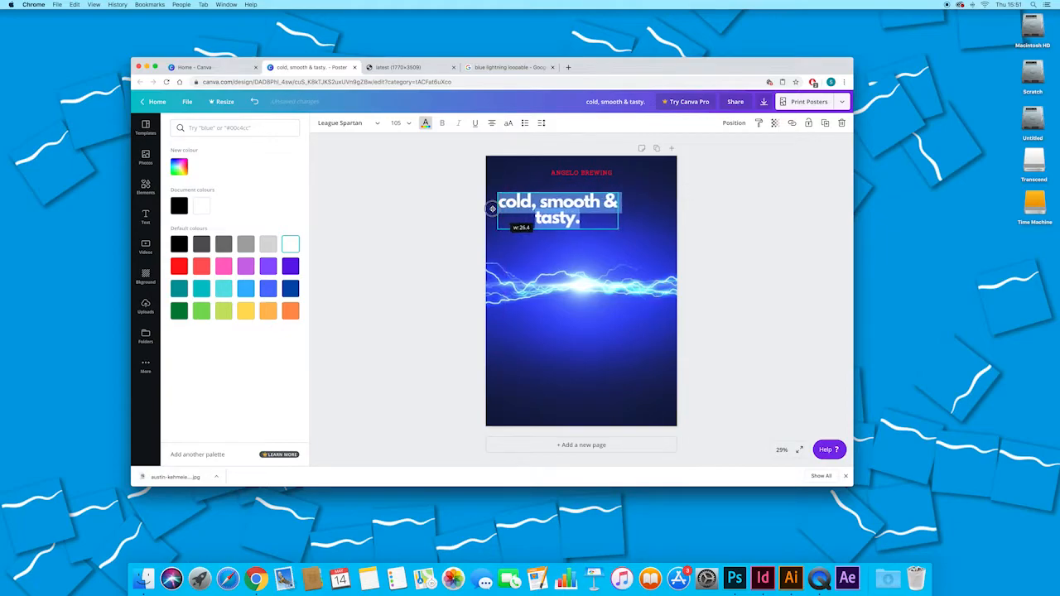
left_click_drag(623, 209, 677, 210)
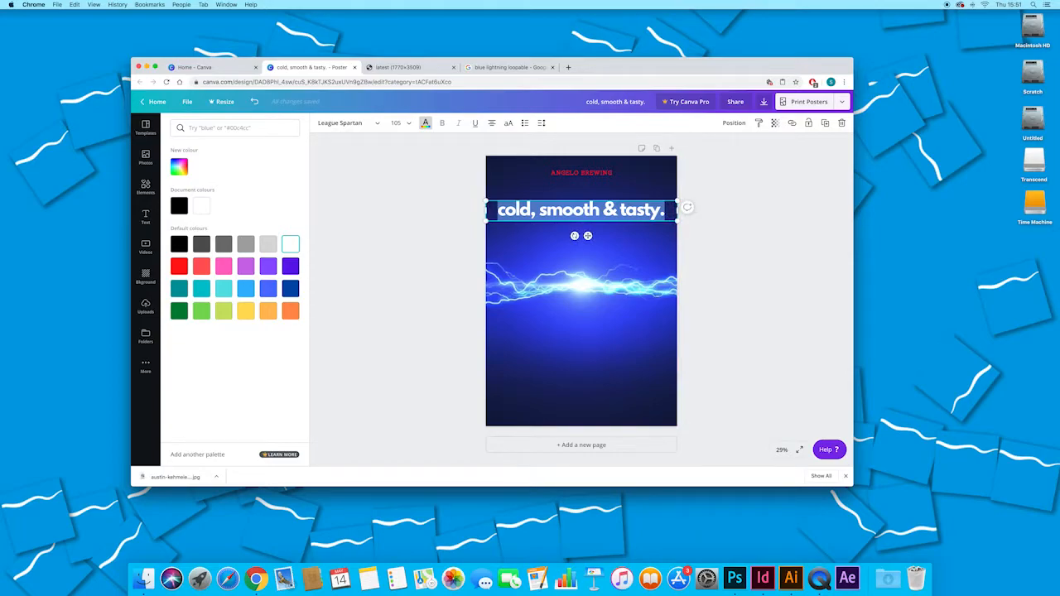
- Replace the heading text with "Lord of the Rings" and the small red line's text with "THE REAL"
type("Lord")
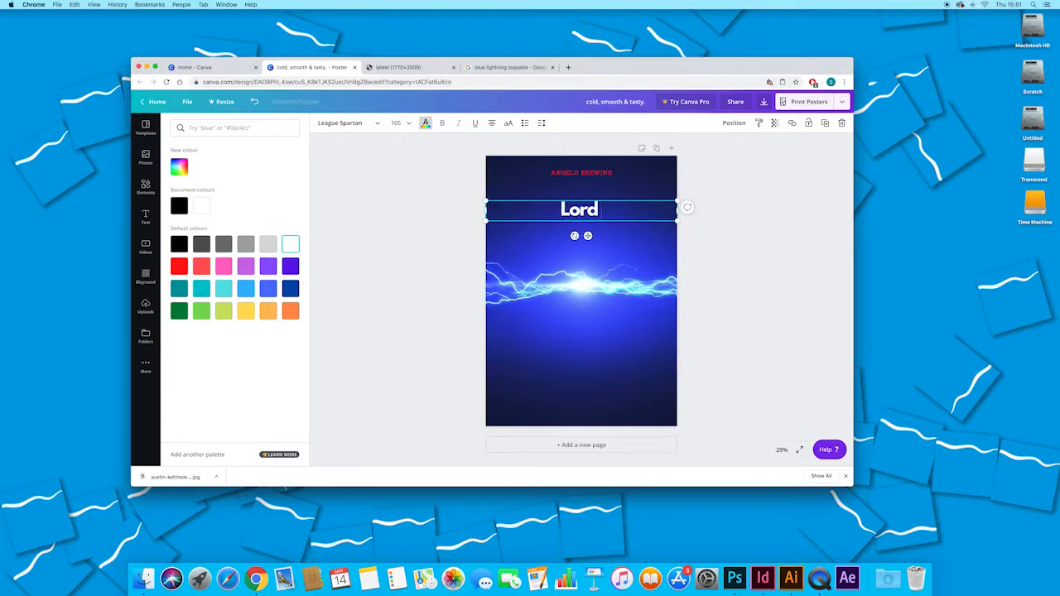
type(" of the")
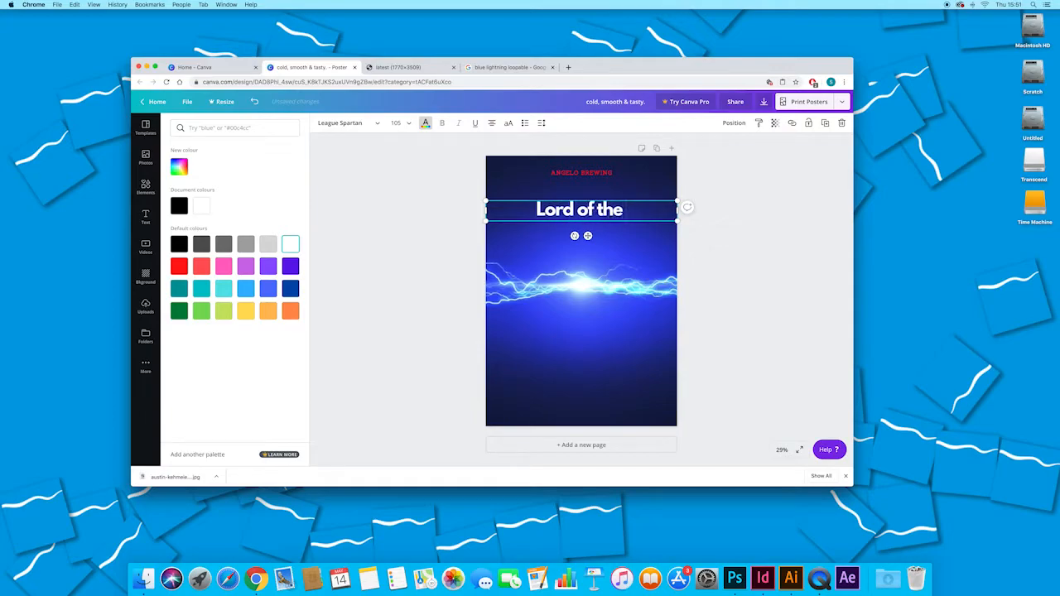
type(" Rings")
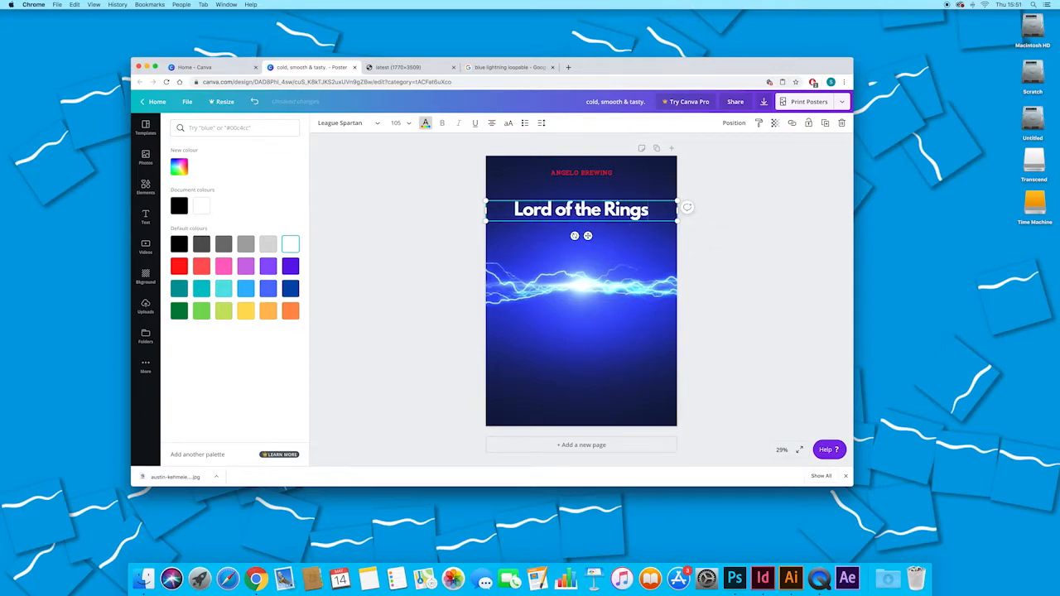
left_click(574, 173)
double_click(574, 172)
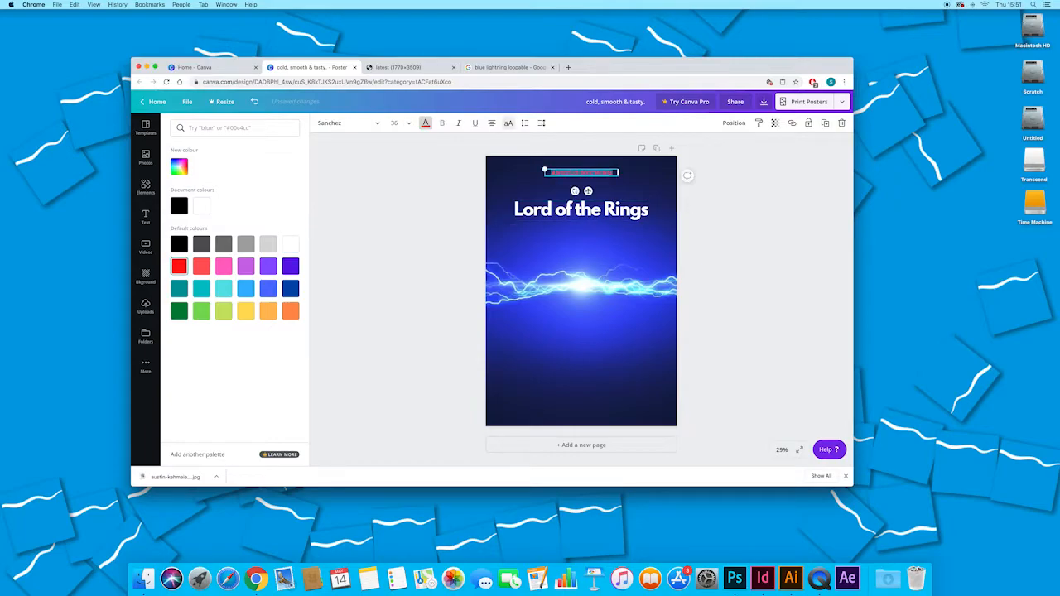
type("Th")
- Move the "Lord of the Rings" heading up close beneath the red "THE REAL" line
left_click(588, 207)
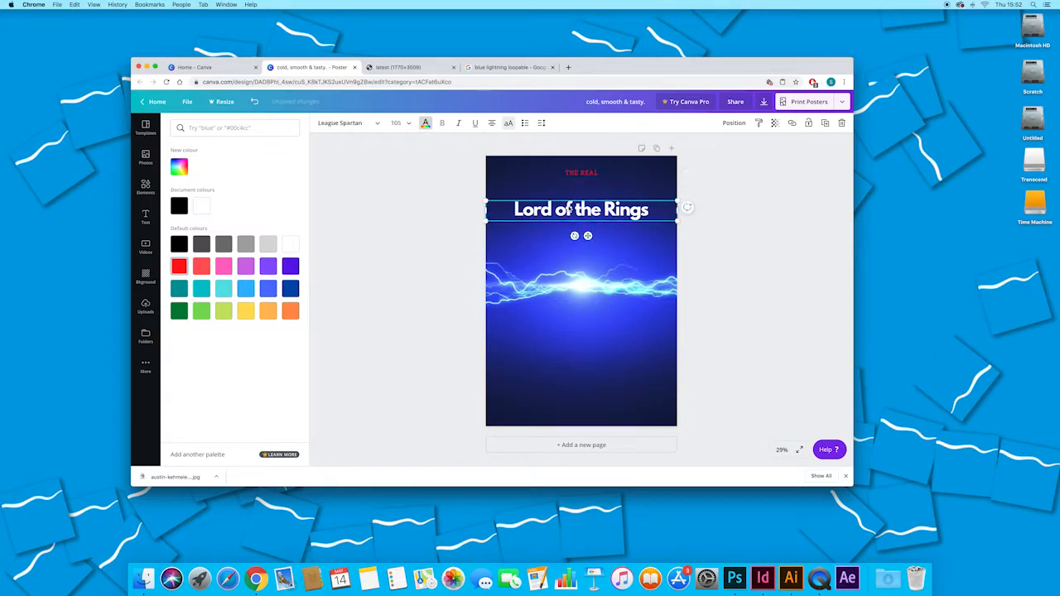
left_click_drag(588, 235, 588, 217)
left_click(581, 173)
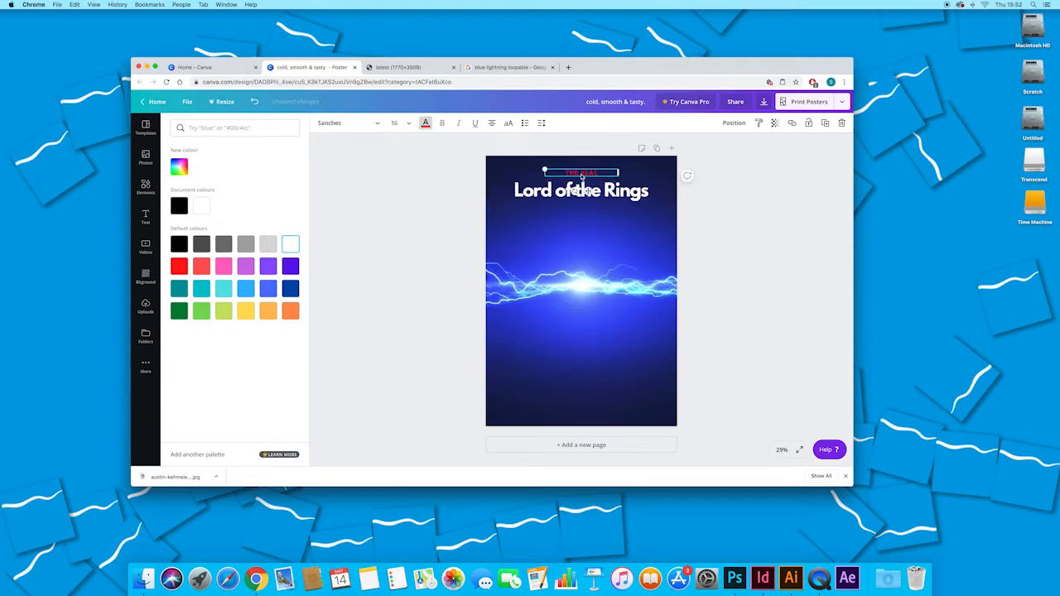
- Set the "Lord of the Rings" heading's font size to 120
left_click(568, 191)
double_click(560, 193)
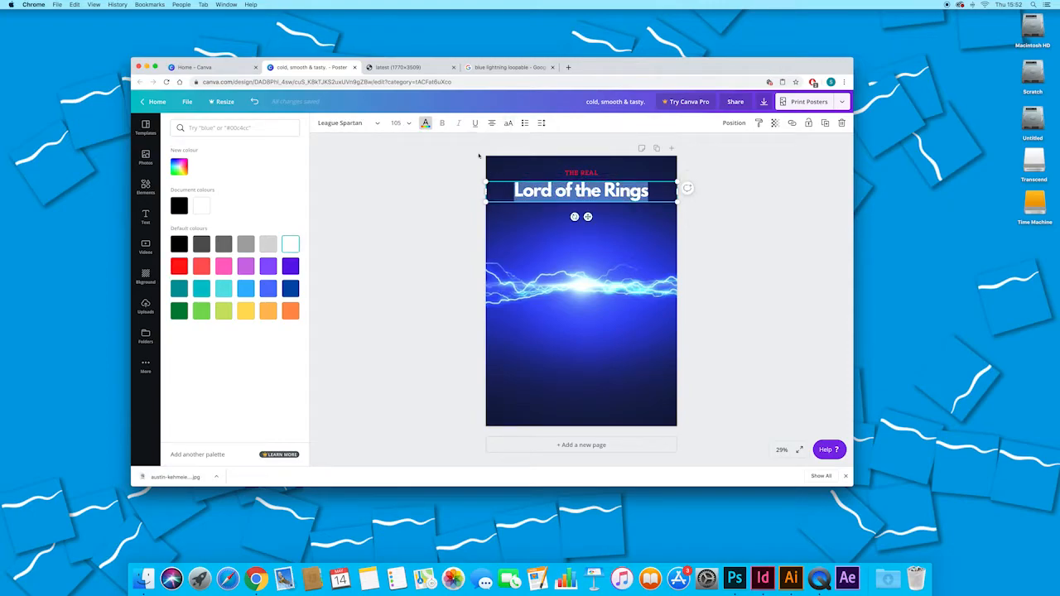
left_click(397, 122)
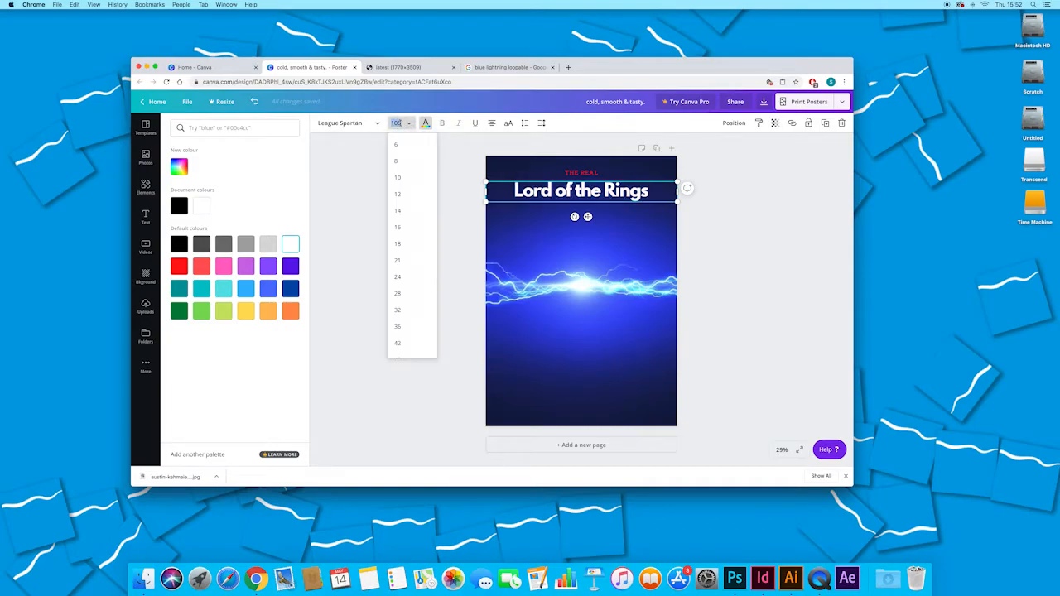
type("120")
key("Return")
left_click(444, 216)
left_click(622, 234)
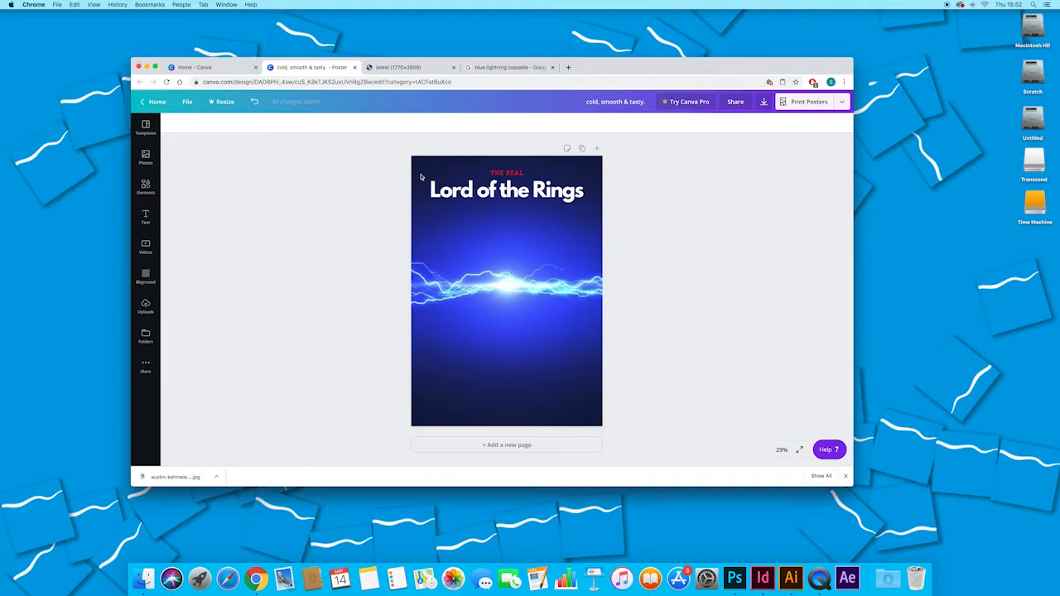
- Copy the Sonic image from its open browser page and paste it onto the Canva poster
left_click(401, 67)
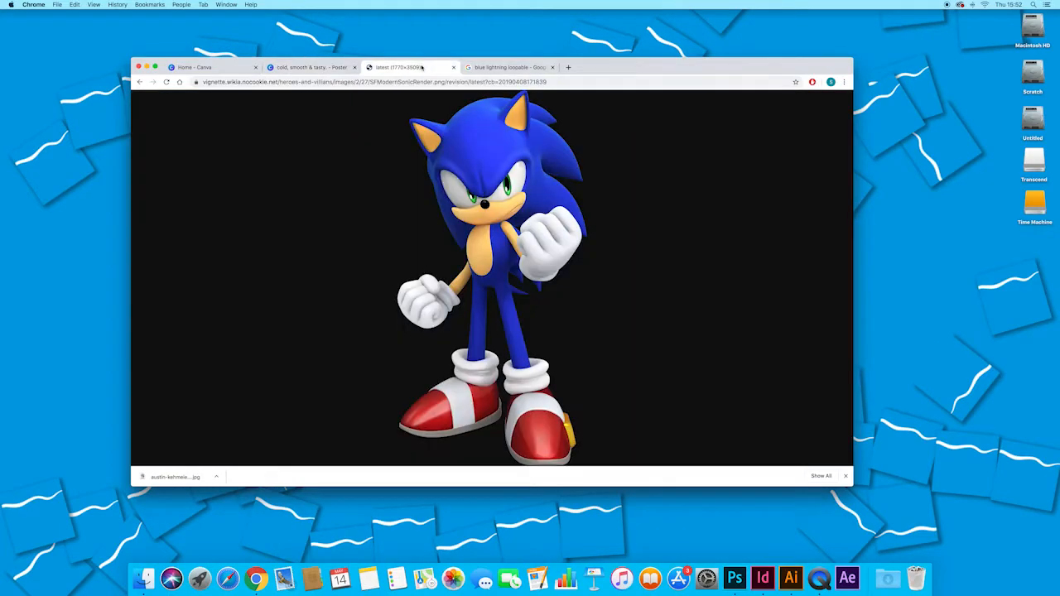
right_click(476, 141)
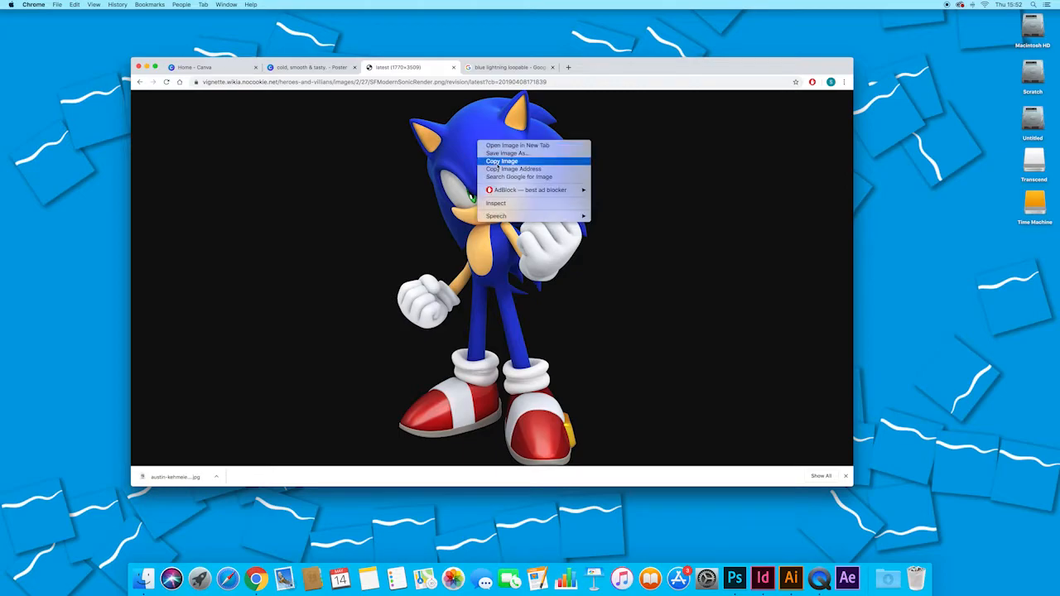
left_click(502, 162)
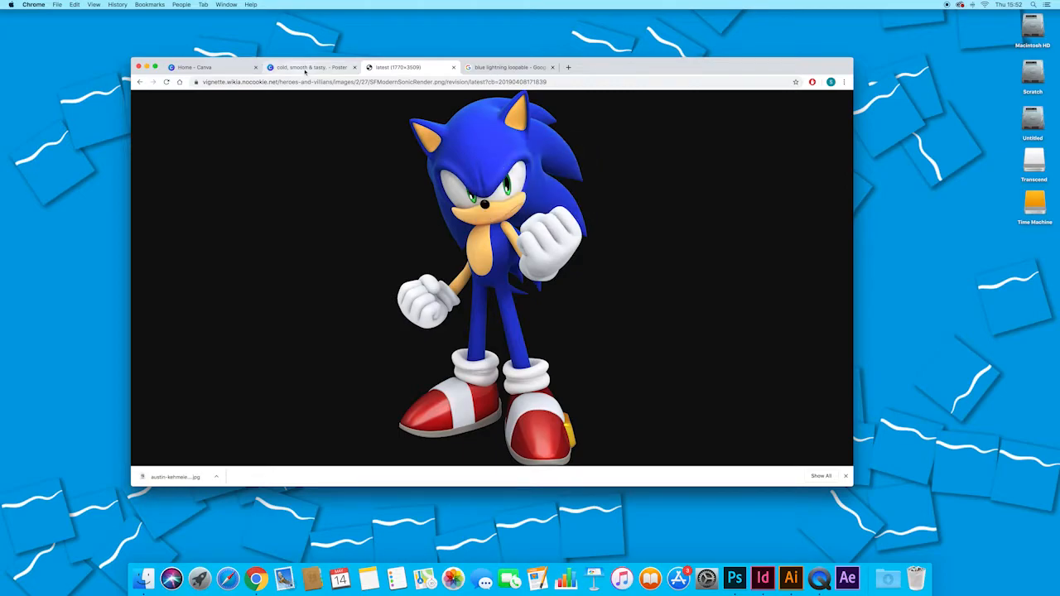
left_click(305, 69)
key("super+v")
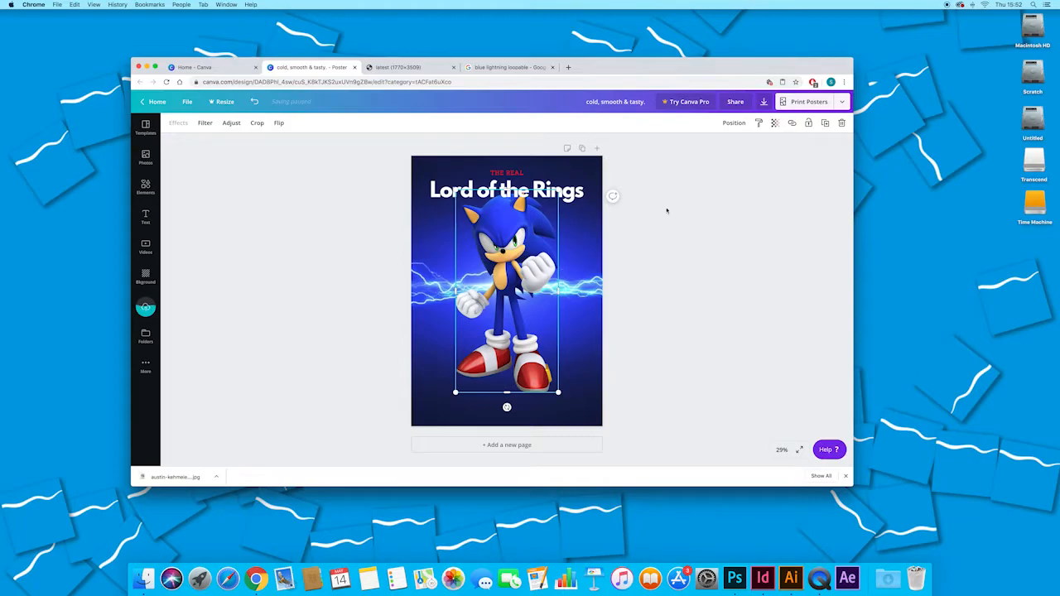
- Bring the Sonic image forwards and shrink it so it sits below the "Lord of the Rings" heading
left_click(734, 124)
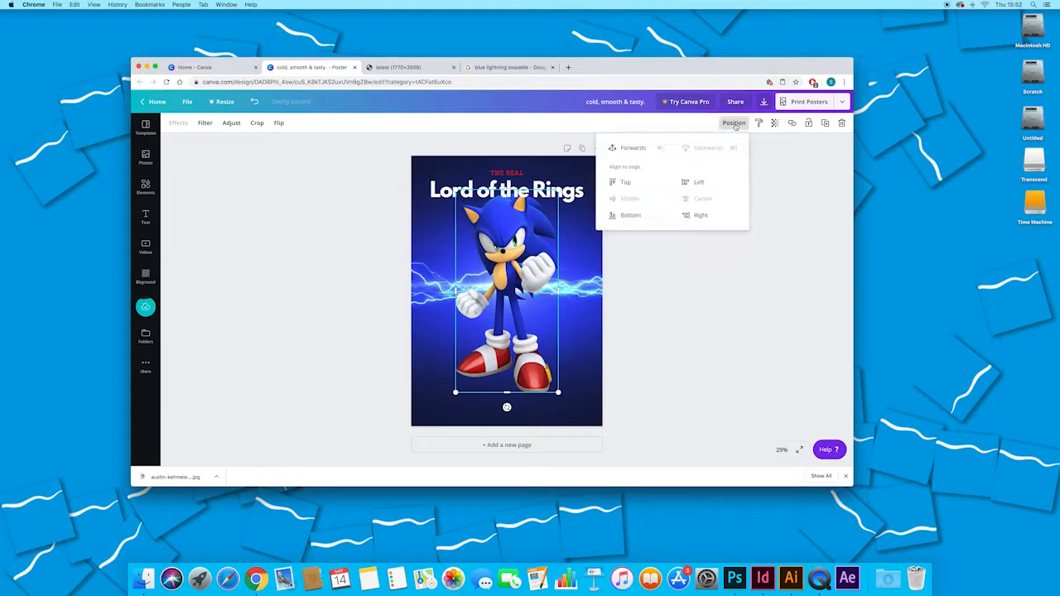
left_click(633, 149)
left_click_drag(558, 191, 498, 237)
left_click(362, 227)
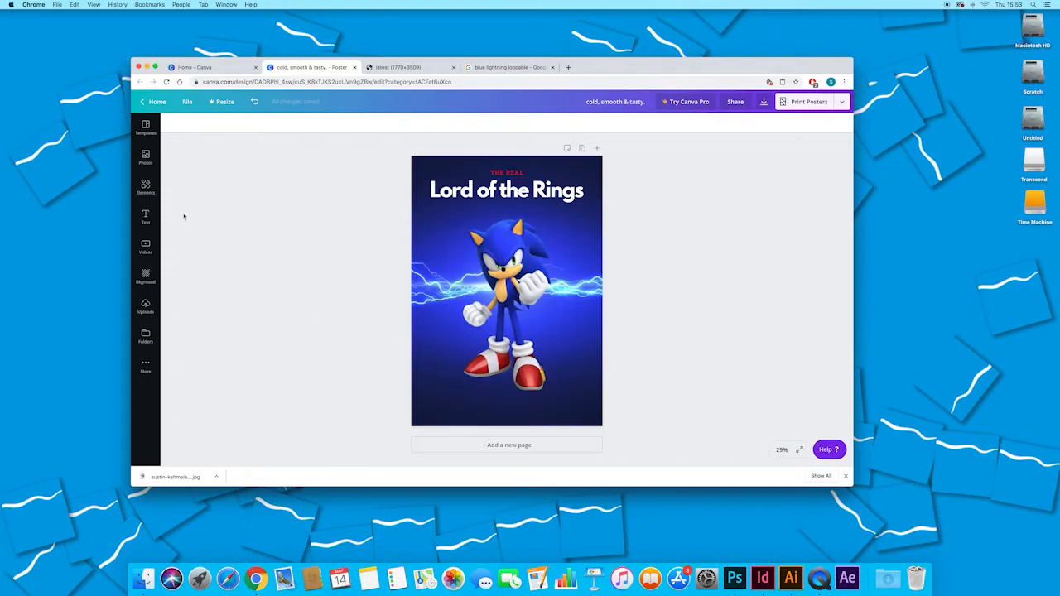
- Search the text designs for "italic" and add the "CINEMA IS A MATTER OF WHAT'S IN THE FRAME AND WHAT'S OUT" font combination
left_click(146, 215)
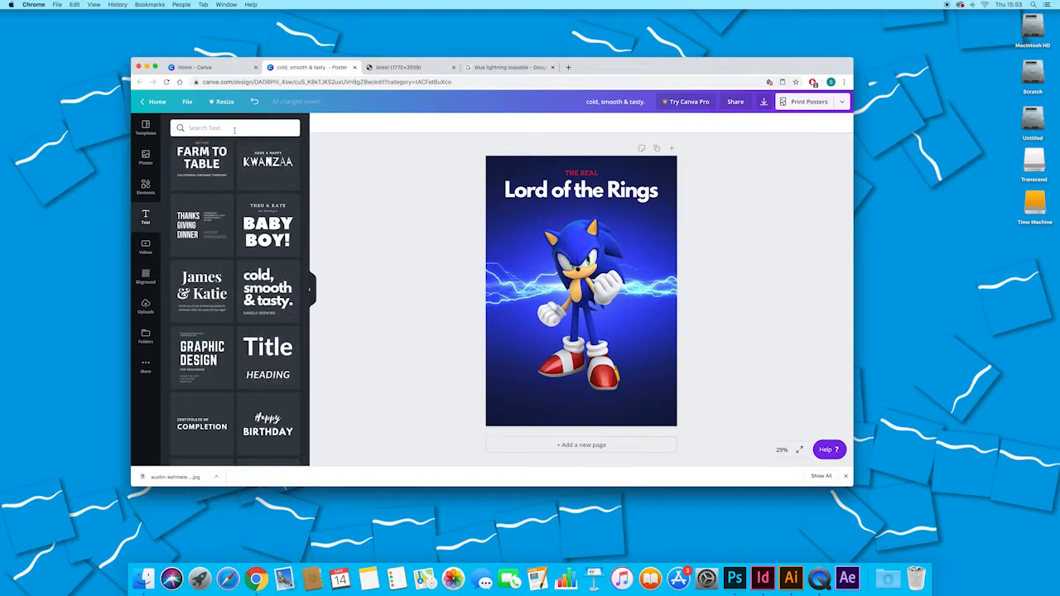
left_click(234, 131)
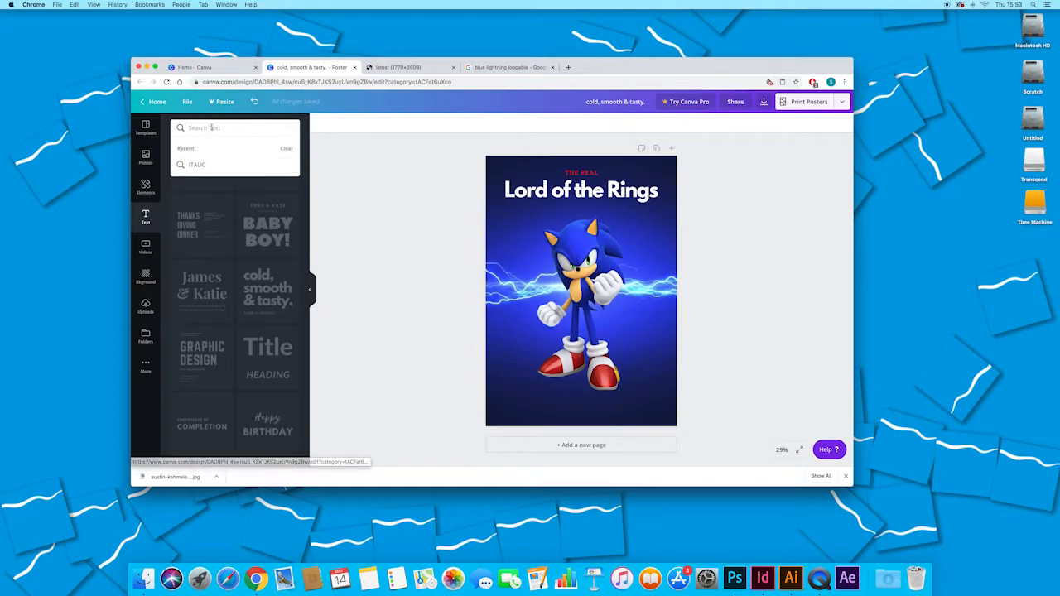
type("s")
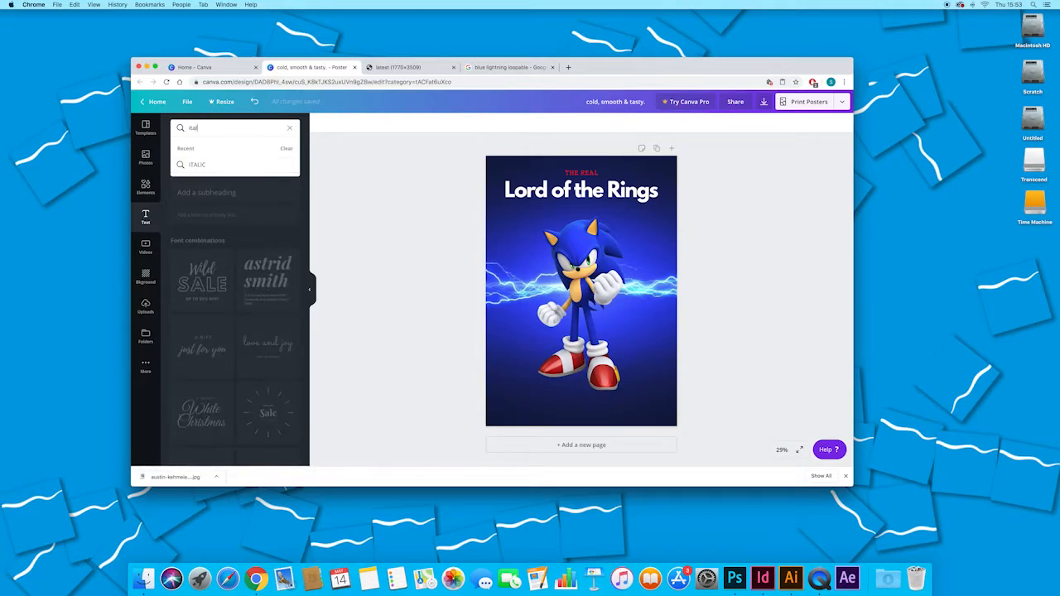
type("talic")
key("Return")
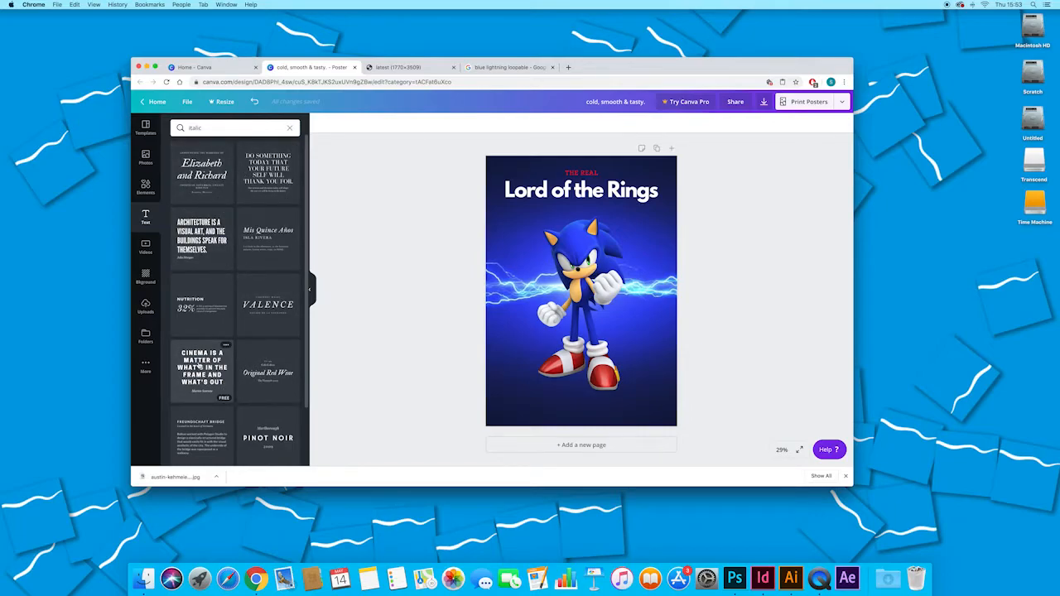
left_click(203, 367)
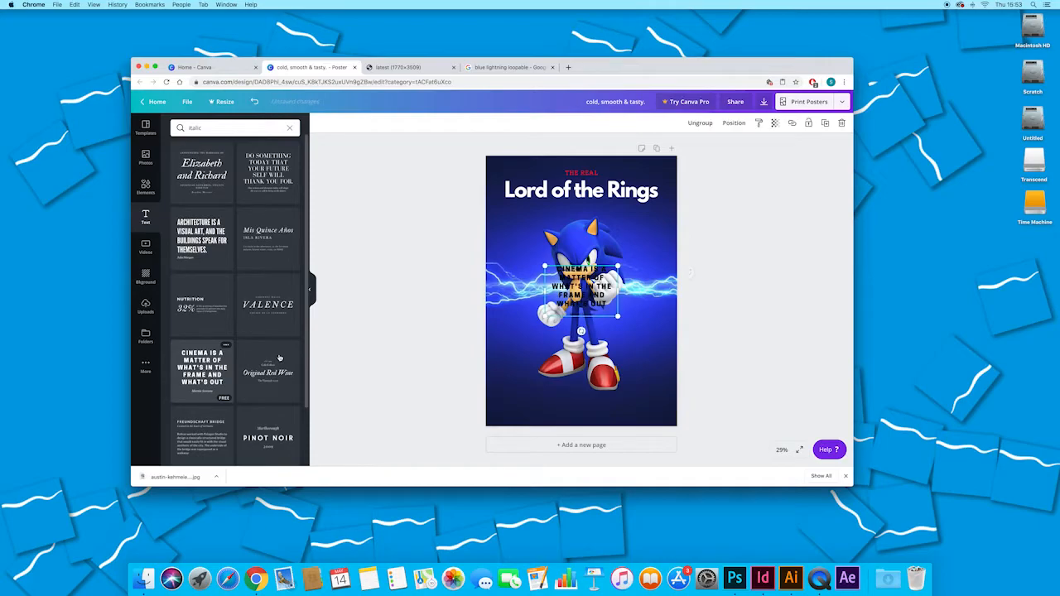
- Ungroup the added font combination and delete the small credit line below its quote
left_click(312, 291)
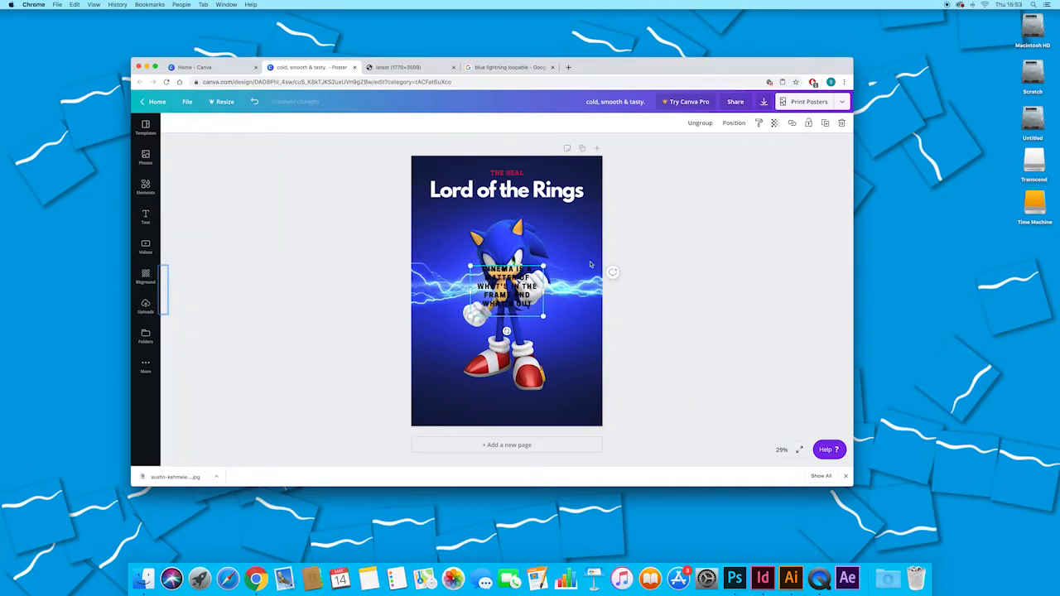
left_click(699, 122)
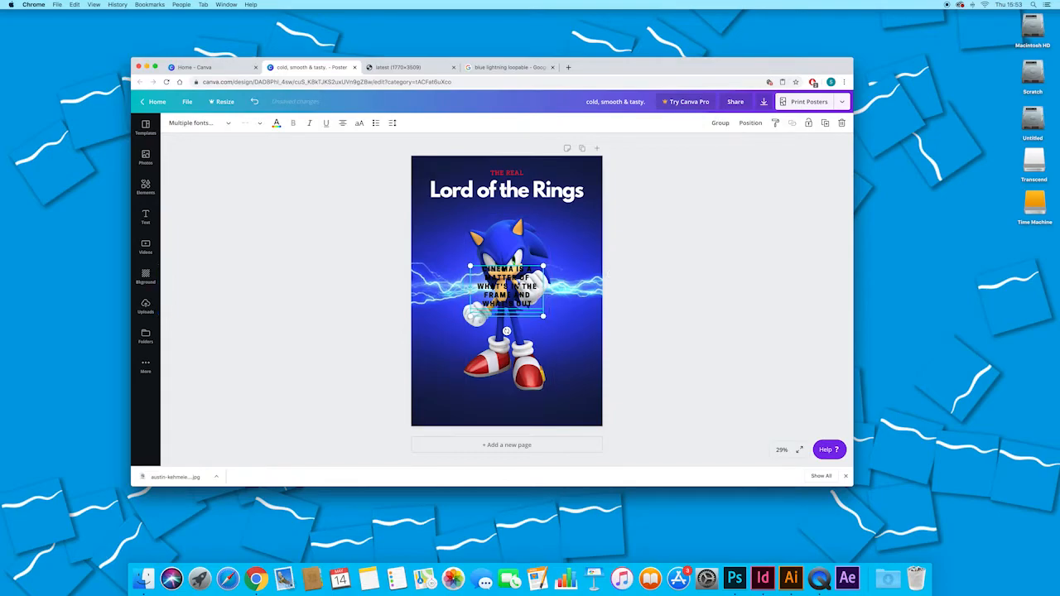
left_click(569, 289)
left_click(510, 315)
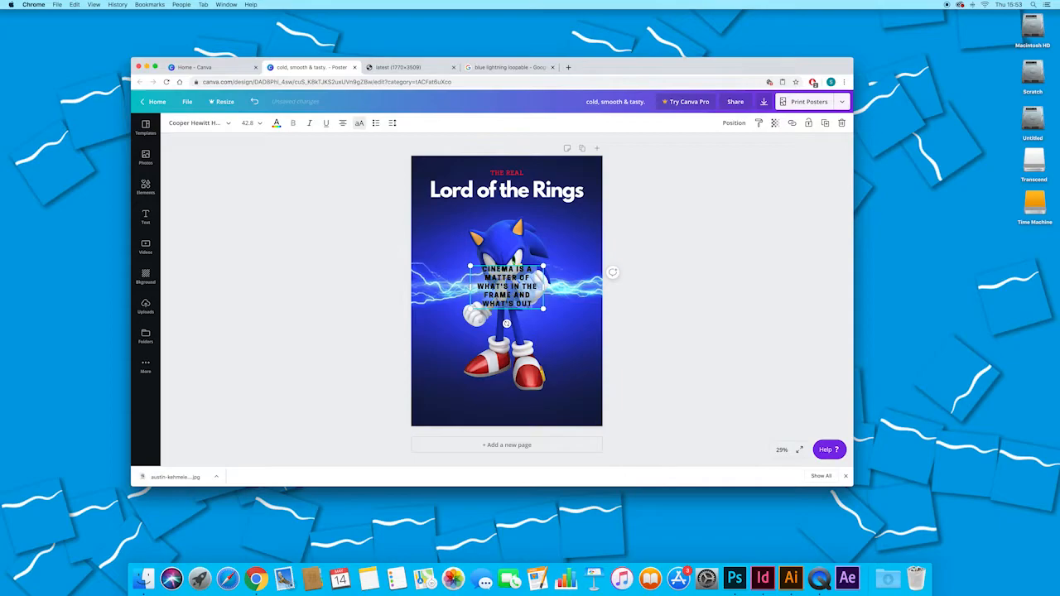
- Change the "CINEMA IS A MATTER..." quote's text colour to white and move it down over Sonic's shoes
left_click(277, 123)
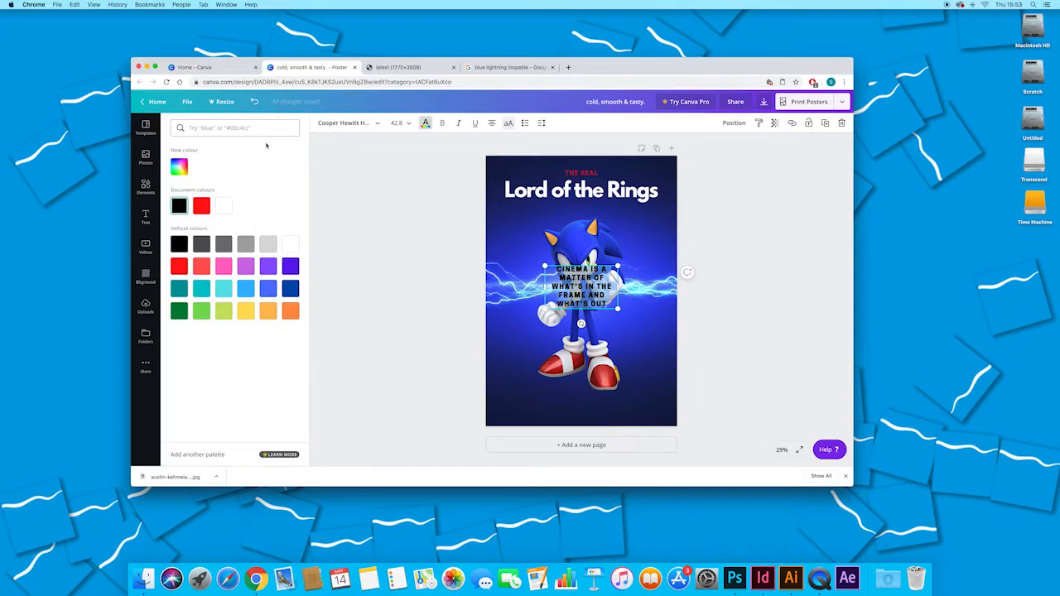
left_click(222, 205)
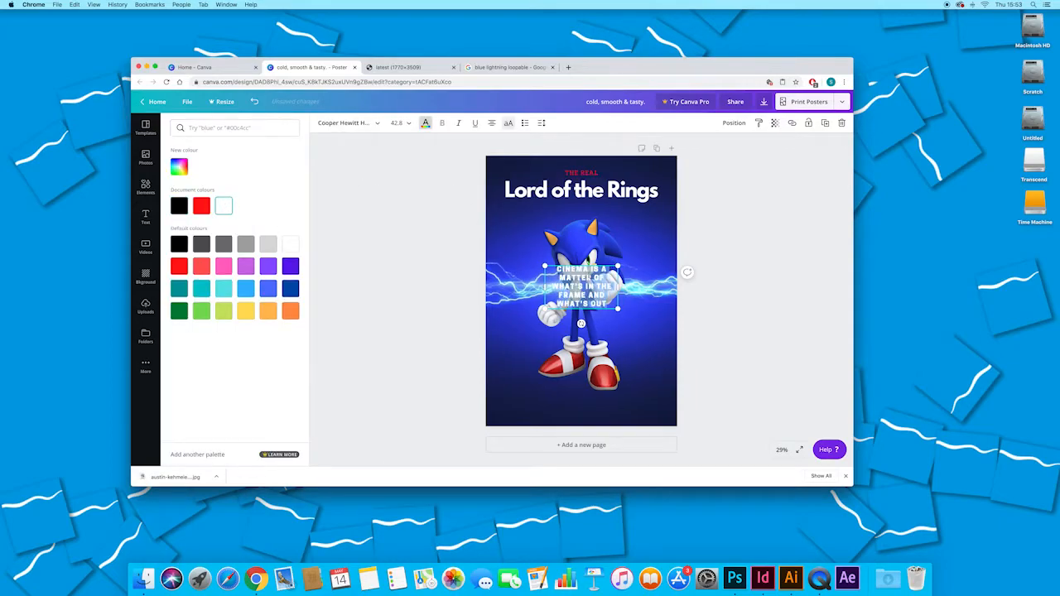
left_click_drag(578, 267, 579, 371)
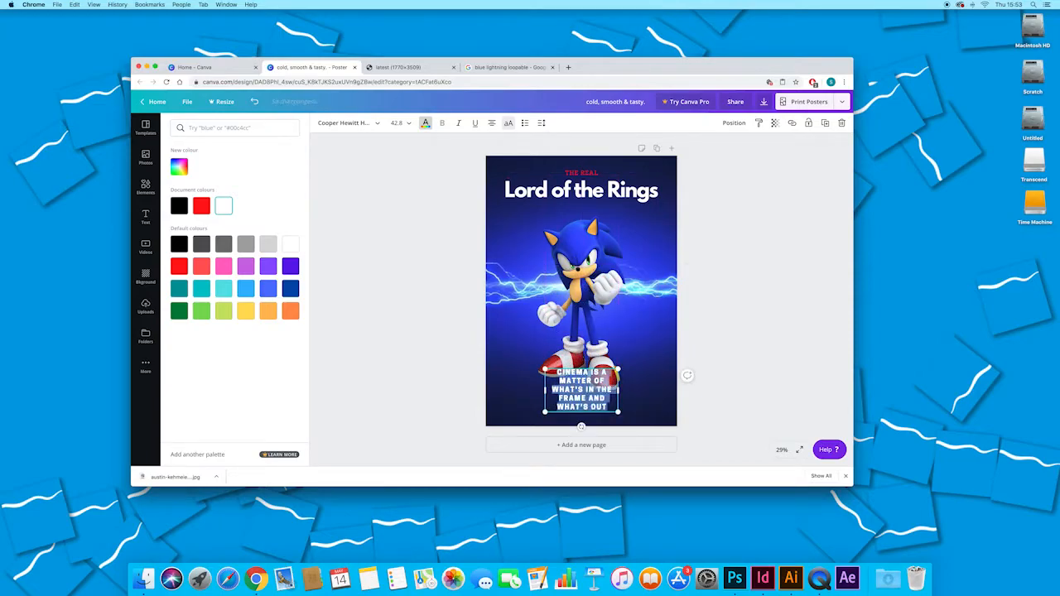
- Replace the quote text with "THE HEDGEHOG" and move it down near the poster's bottom edge
type("THE")
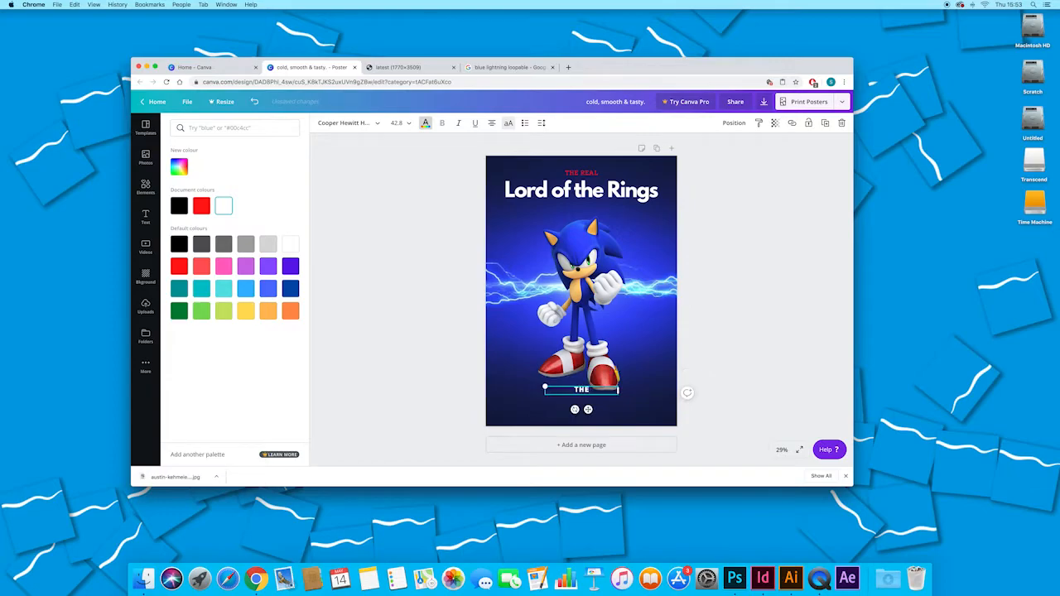
type(" HEDGEHOG")
left_click_drag(588, 410, 588, 433)
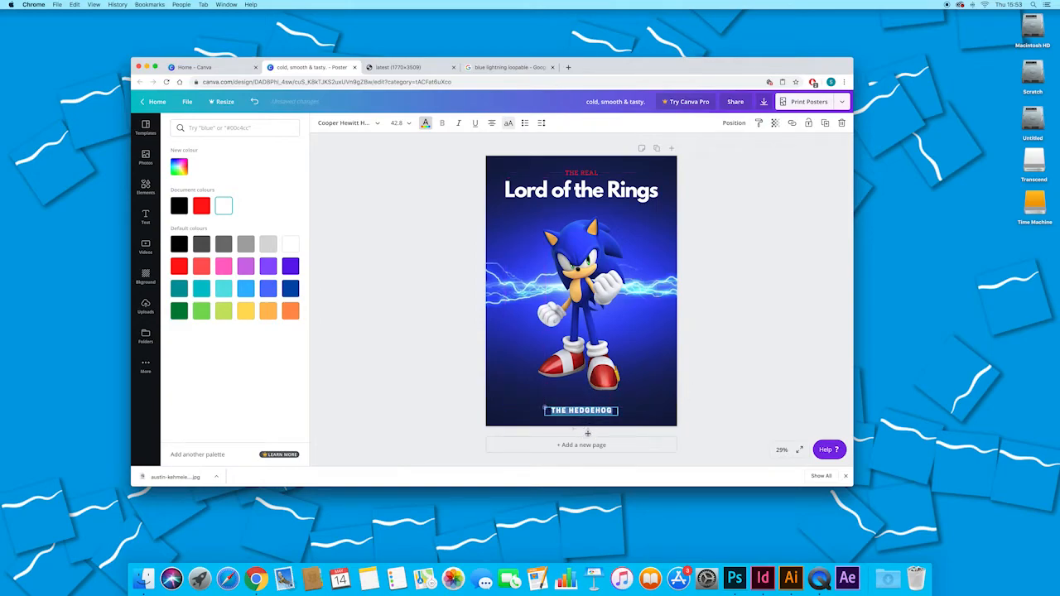
- Scale the Sonic image down slightly, keeping its upper-left corner in place
left_click(594, 384)
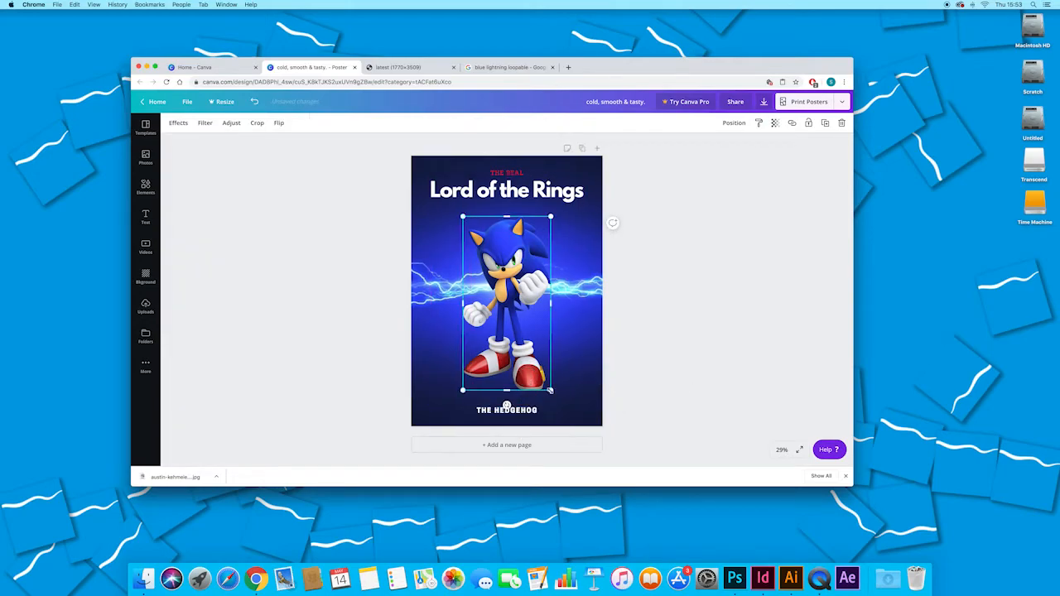
left_click_drag(550, 390, 526, 357)
left_click(386, 350)
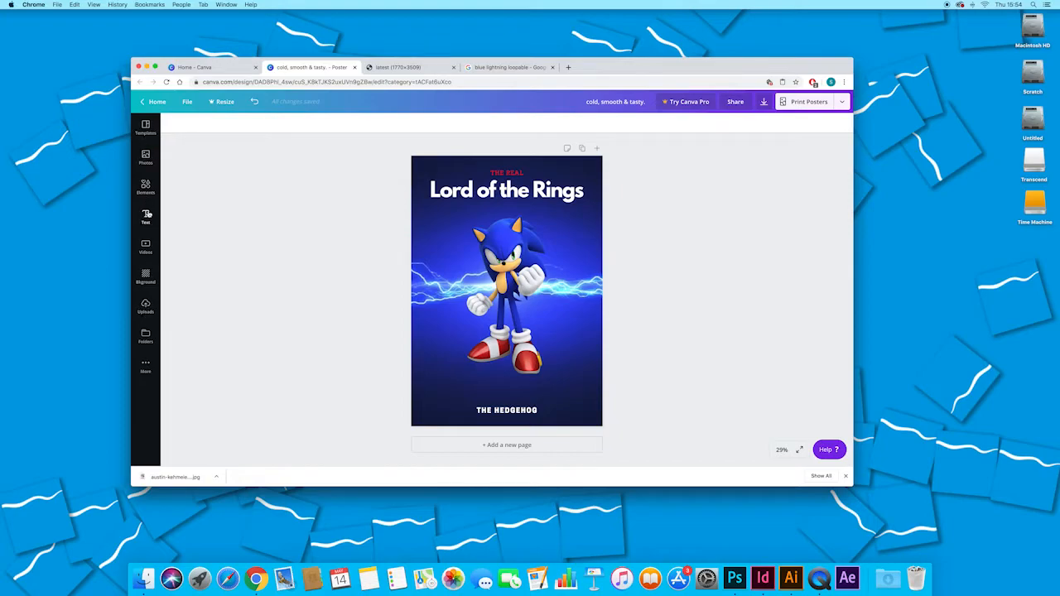
- Add a square shape to the poster and colour it with the document's red
left_click(145, 186)
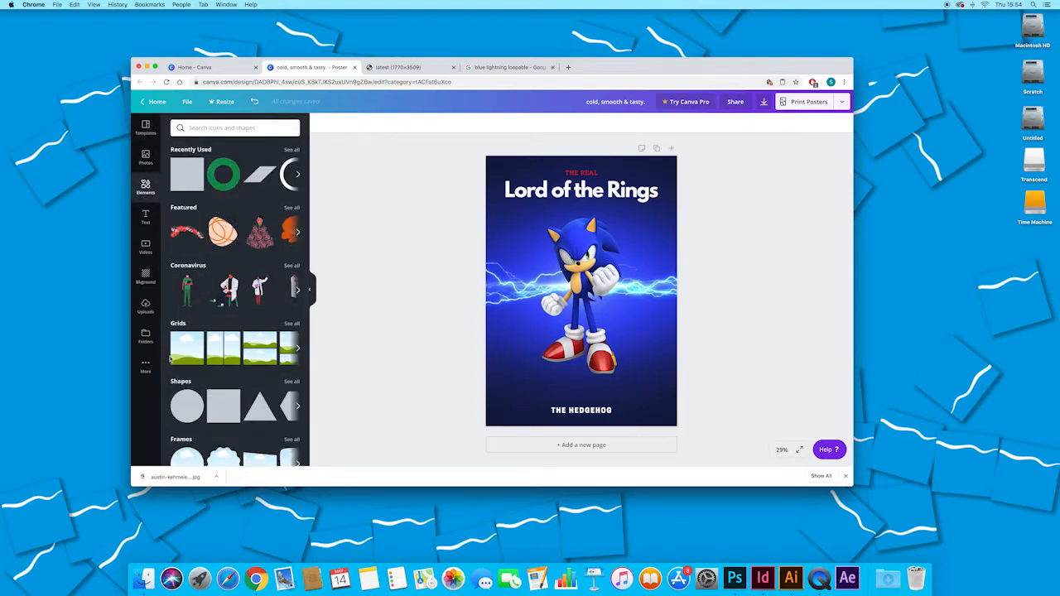
left_click(221, 406)
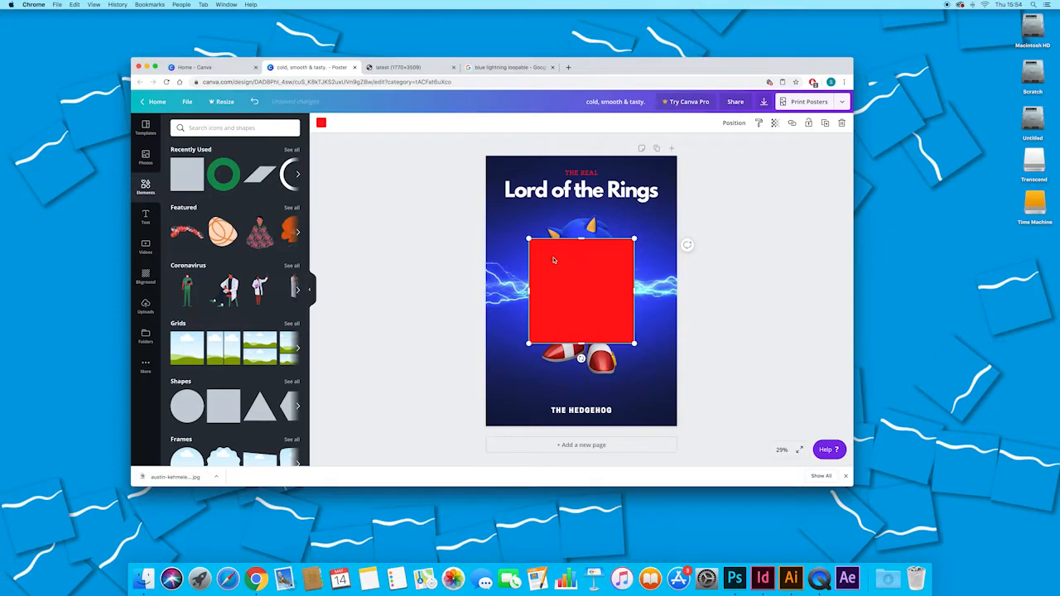
left_click(312, 290)
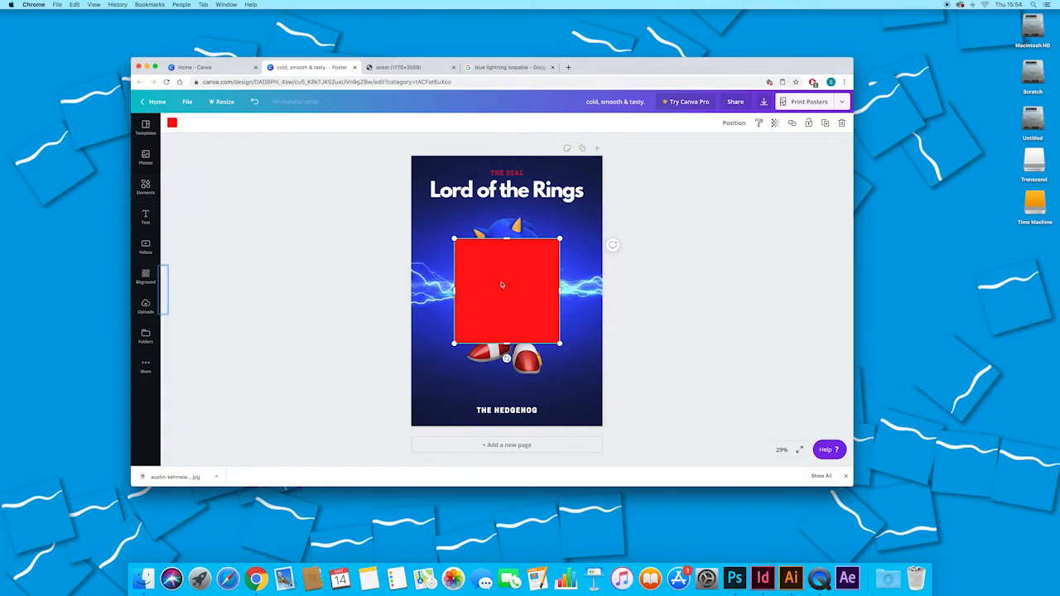
left_click(171, 122)
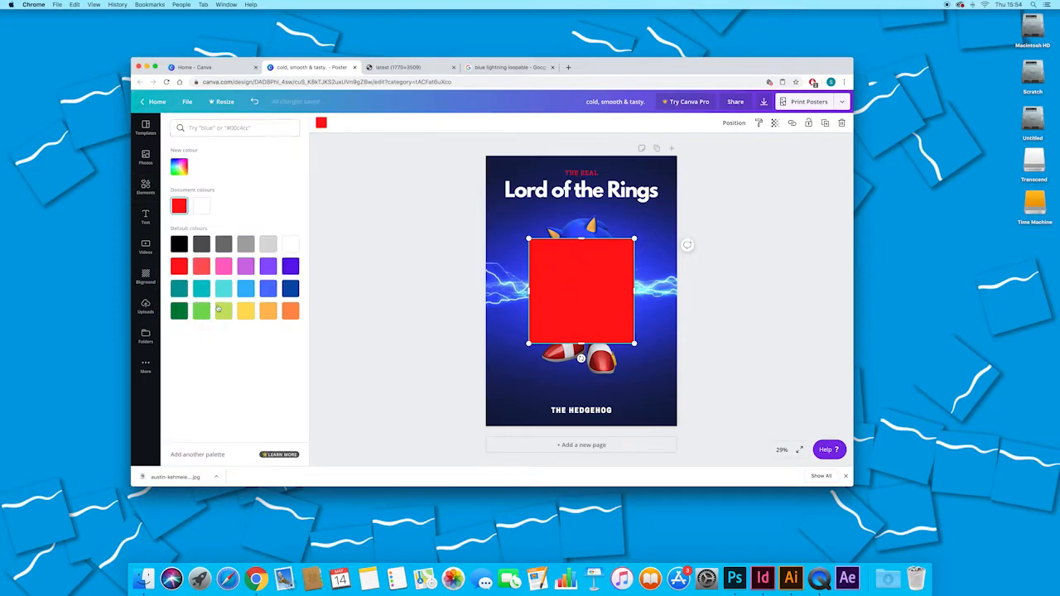
left_click(223, 266)
left_click(180, 205)
- Resize the red square into a narrow banner fitted around the "THE HEDGEHOG" text
left_click_drag(580, 239, 545, 409)
left_click_drag(635, 409, 600, 410)
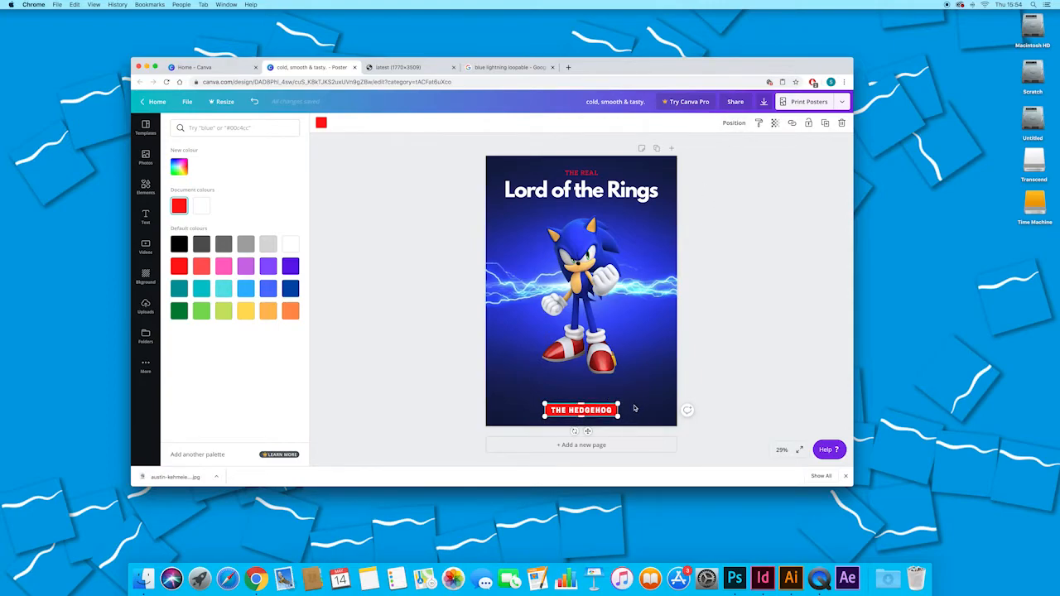
key("Escape")
- Group the red banner with the "THE HEDGEHOG" text and move the group slightly down
left_click_drag(470, 406, 564, 423)
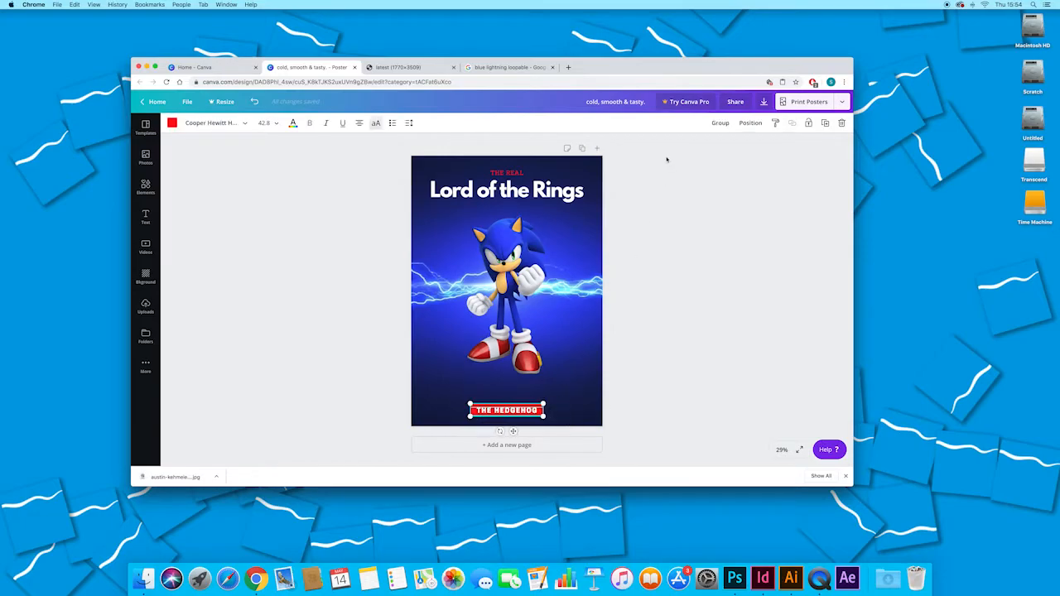
left_click(721, 123)
left_click_drag(512, 432, 513, 435)
left_click(625, 390)
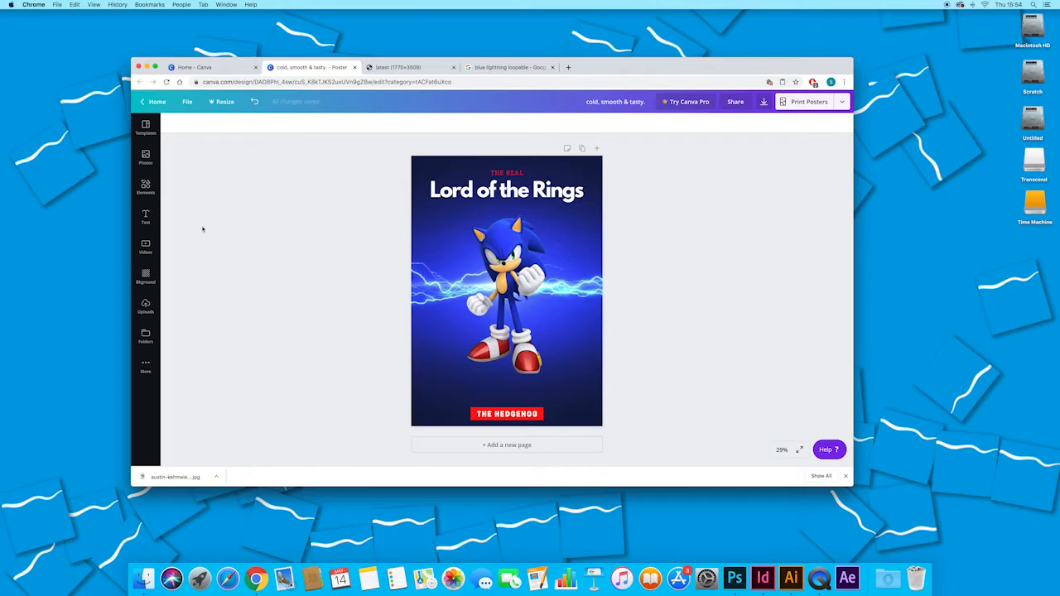
- Clear the "italic" text search and add the "BABY BOY!" font combination to the poster
left_click(146, 217)
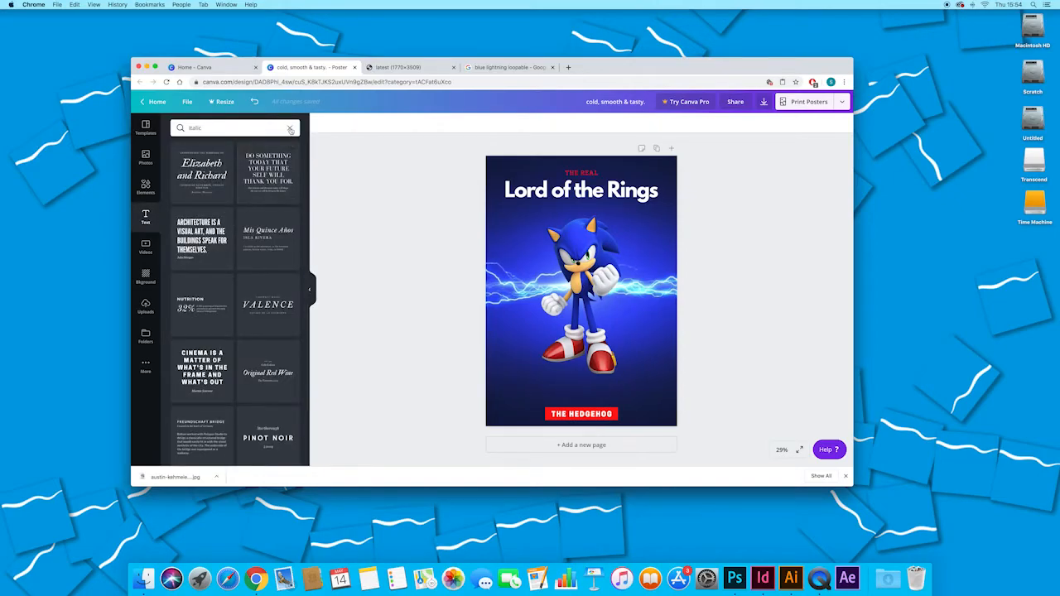
left_click(289, 128)
scroll(256, 280, "down", 8)
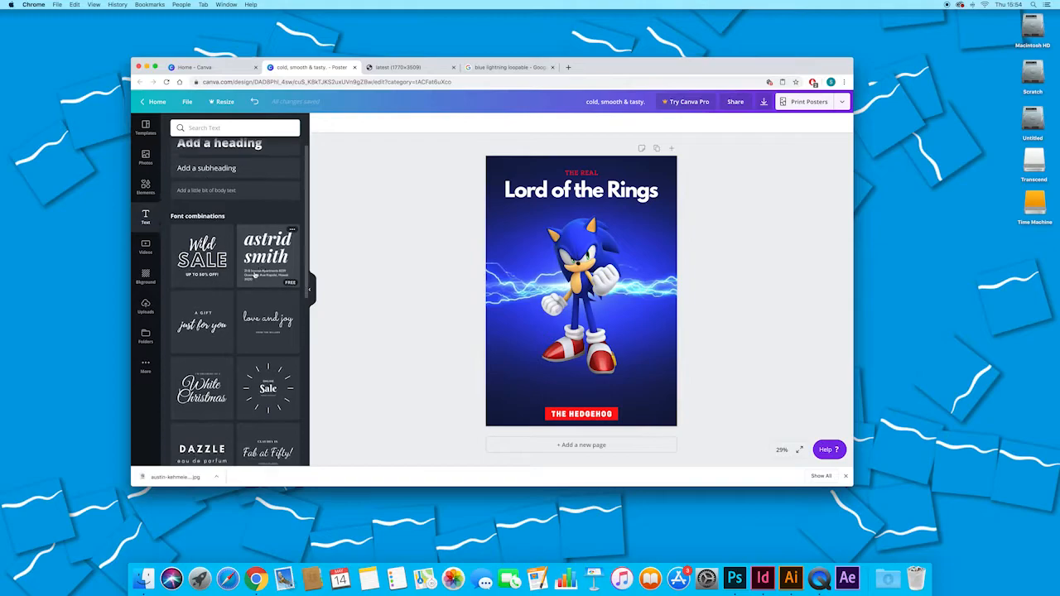
scroll(255, 278, "down", 5)
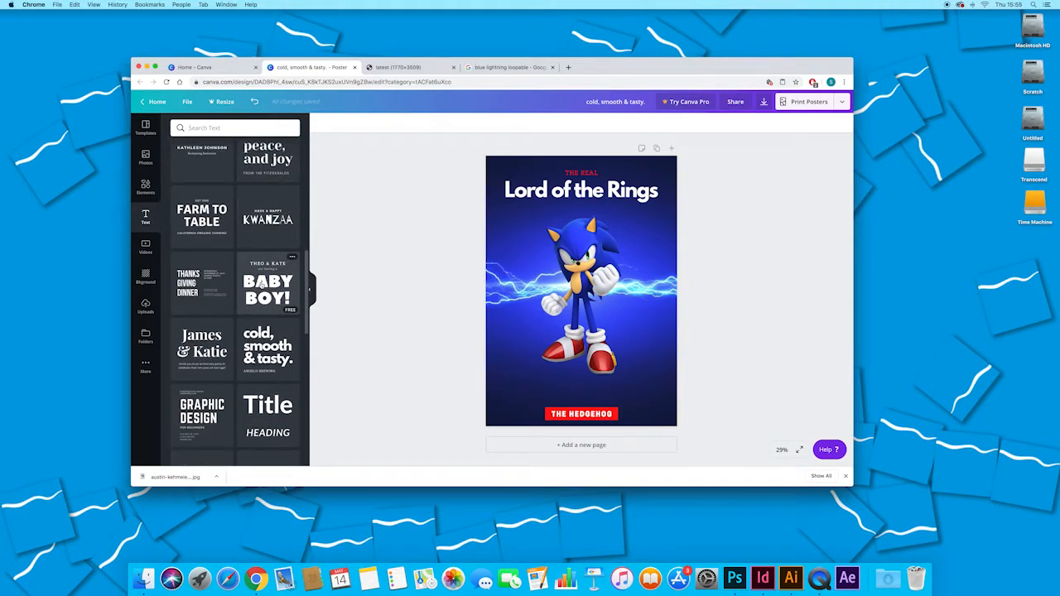
left_click(262, 282)
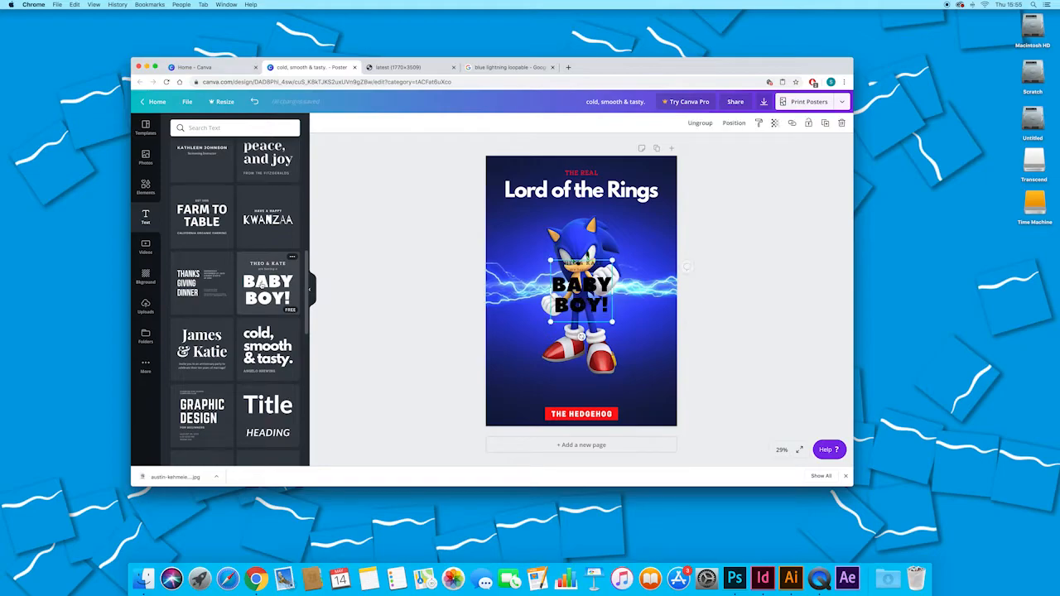
- Ungroup the added font combination and delete the small text above "BABY BOY!"
left_click(308, 290)
left_click(702, 123)
left_click(646, 231)
left_click(526, 264)
key("BackSpace")
- Widen the "BABY BOY!" text box so it fits on one line and colour the text white
left_click(500, 286)
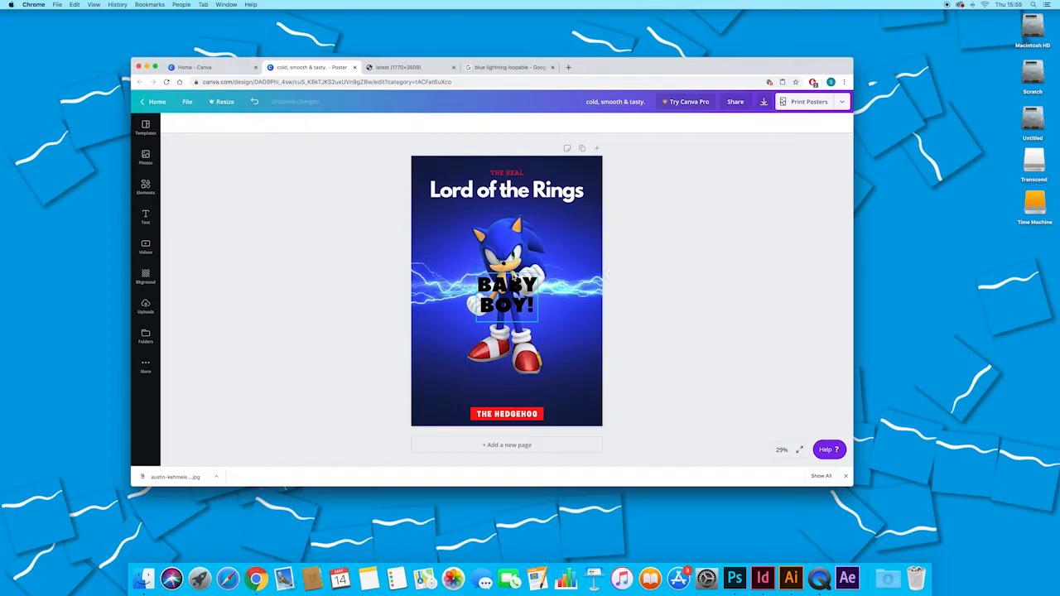
left_click_drag(475, 296, 430, 297)
left_click_drag(540, 300, 584, 299)
double_click(520, 294)
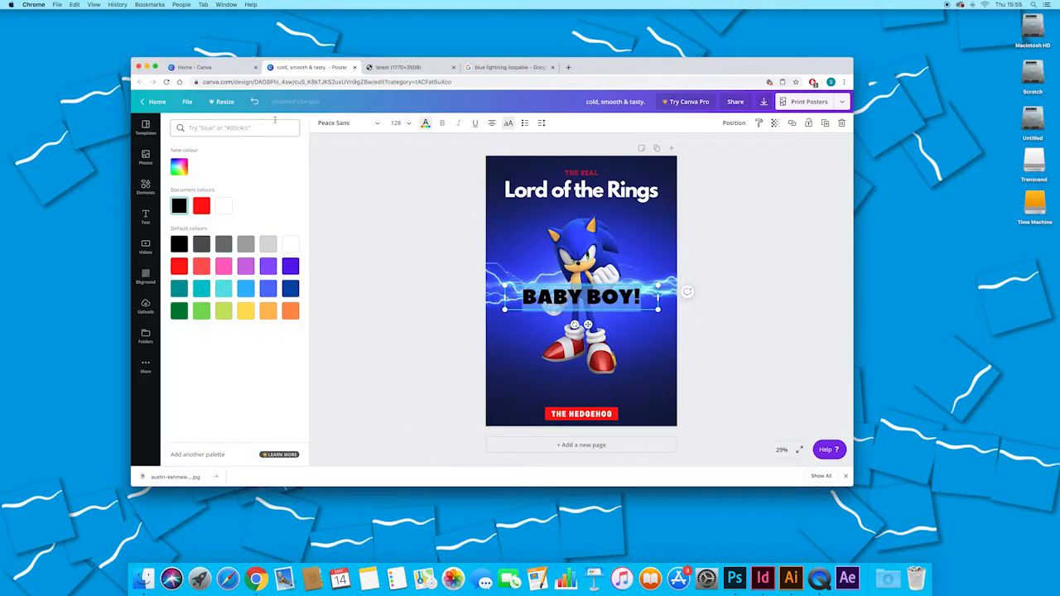
left_click(225, 206)
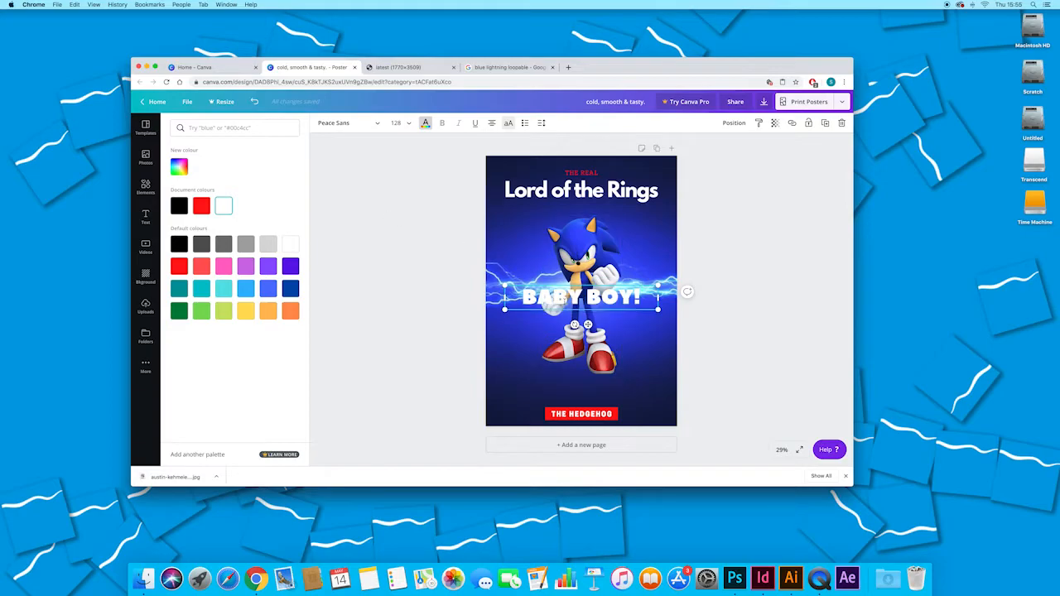
- Replace the "BABY BOY!" text with "SONIC" and move it just above the "THE HEDGEHOG" banner
key("BackSpace")
type("SONIC")
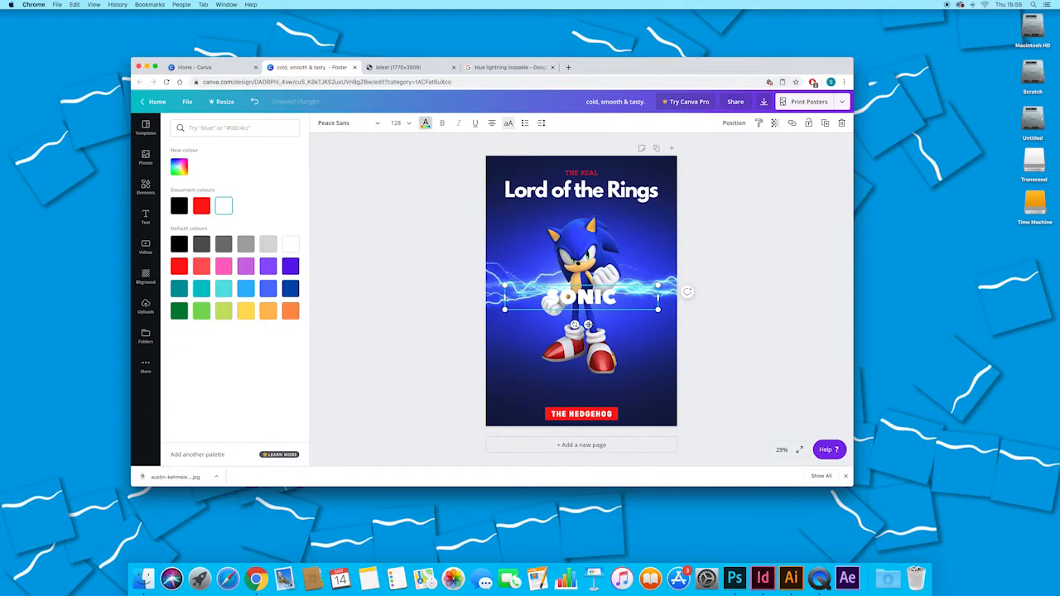
left_click_drag(587, 325, 589, 423)
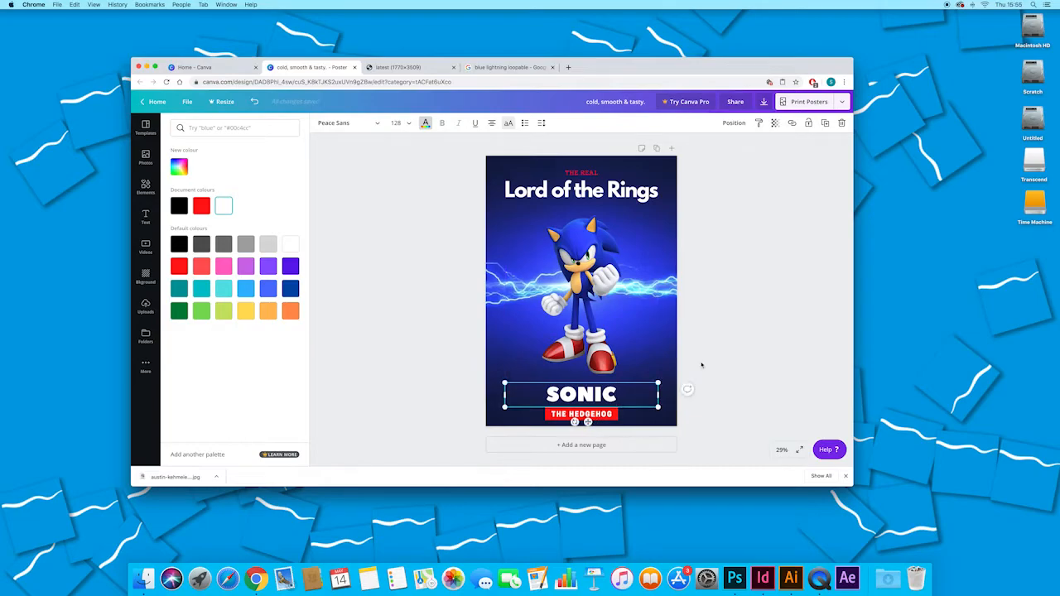
left_click(701, 366)
- Italicise the "THE HEDGEHOG" text inside its red banner
left_click(618, 414)
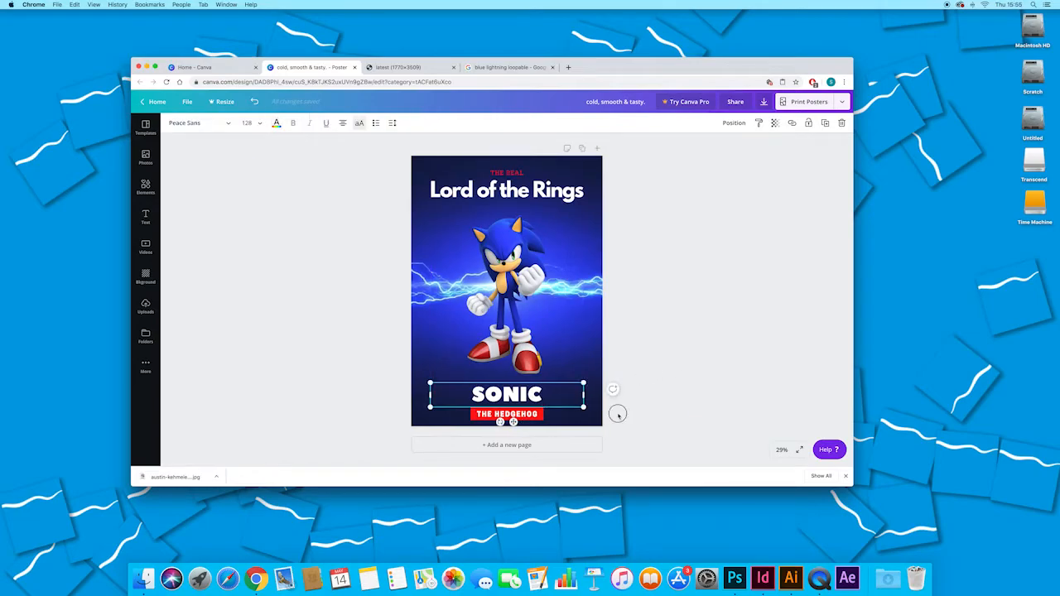
left_click(515, 414)
double_click(515, 414)
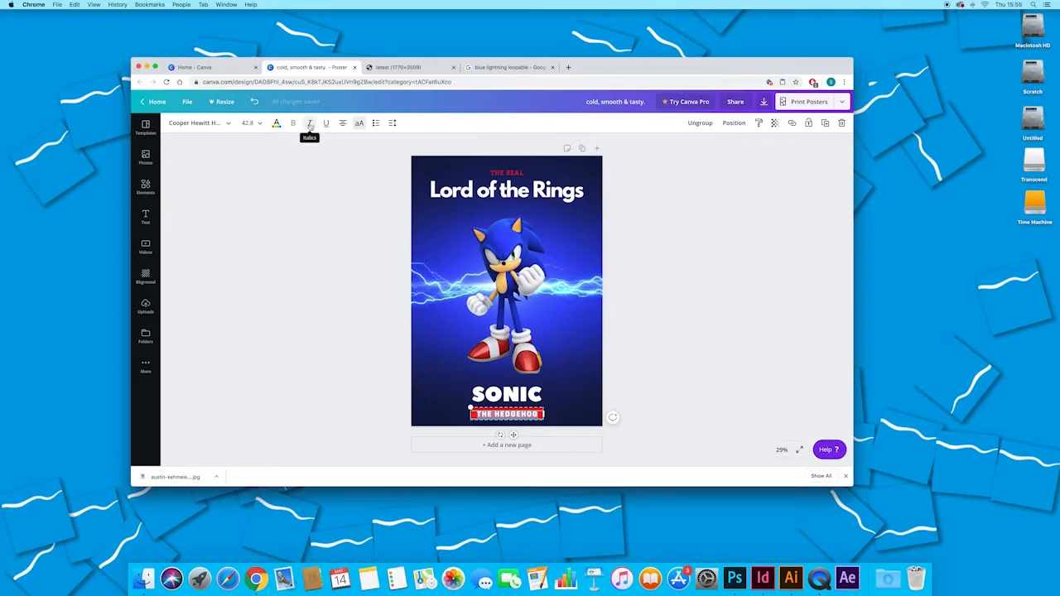
left_click(310, 124)
- Nudge "SONIC" down towards the red banner and move both together slightly up the poster
left_click(501, 395)
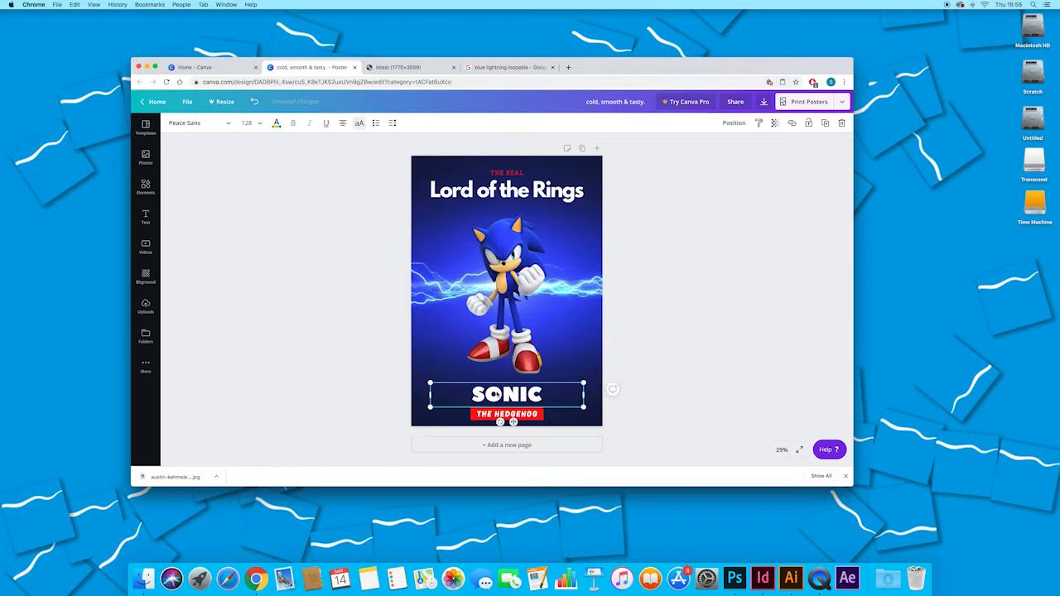
left_click_drag(494, 395, 494, 397)
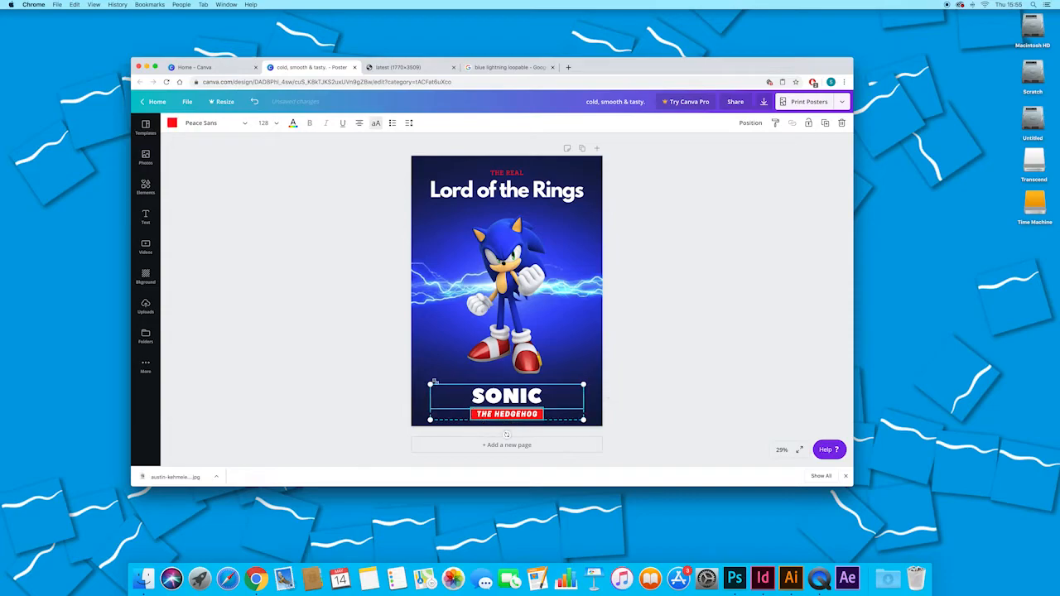
left_click(433, 381)
left_click_drag(455, 400, 568, 432)
left_click_drag(531, 399, 531, 393)
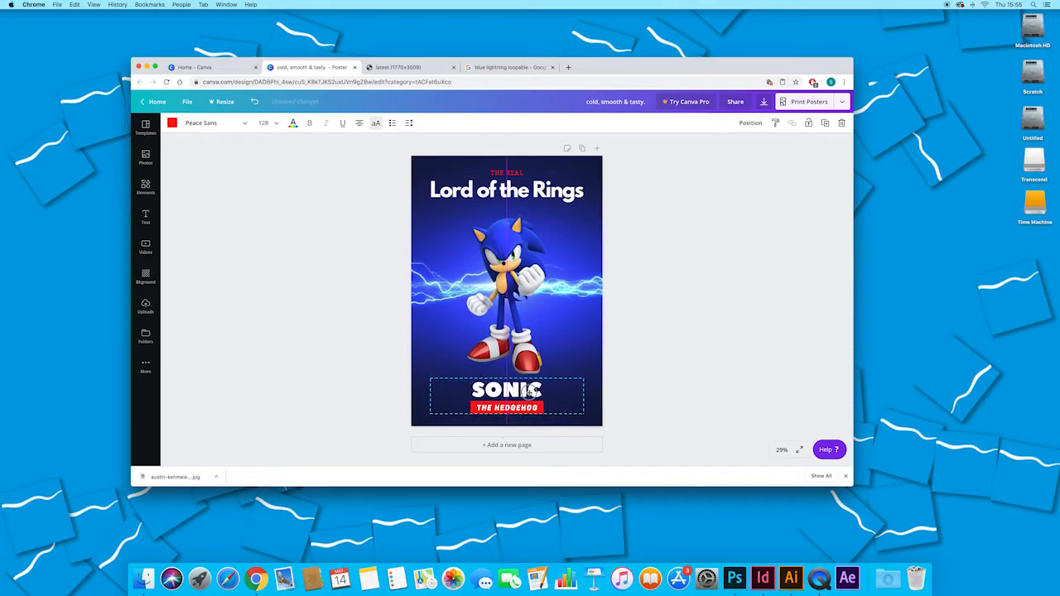
left_click(338, 348)
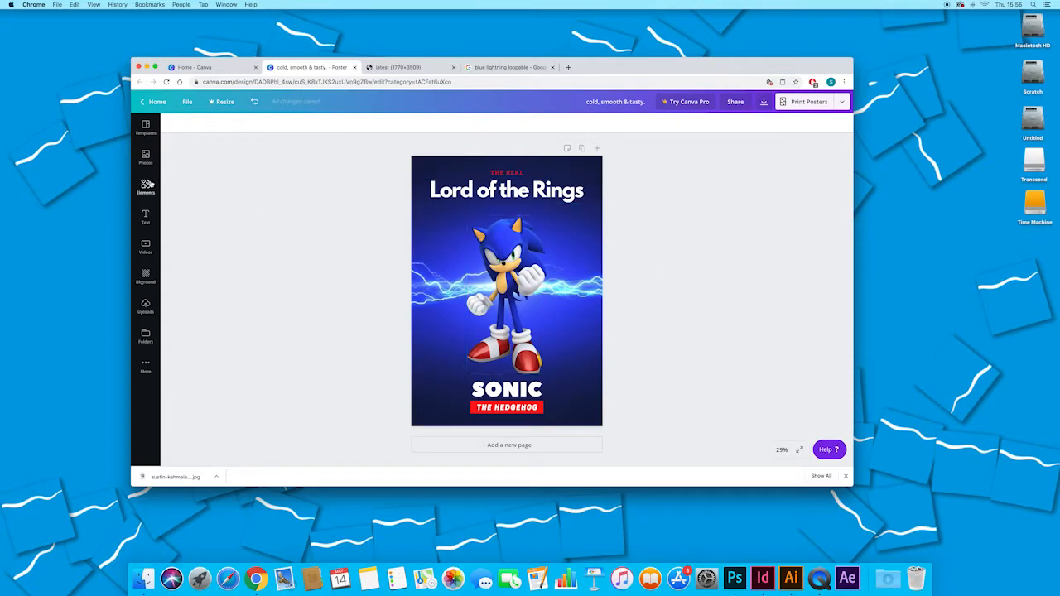
- Search the elements for "RING" and add the free solid green ring to the poster
left_click(145, 184)
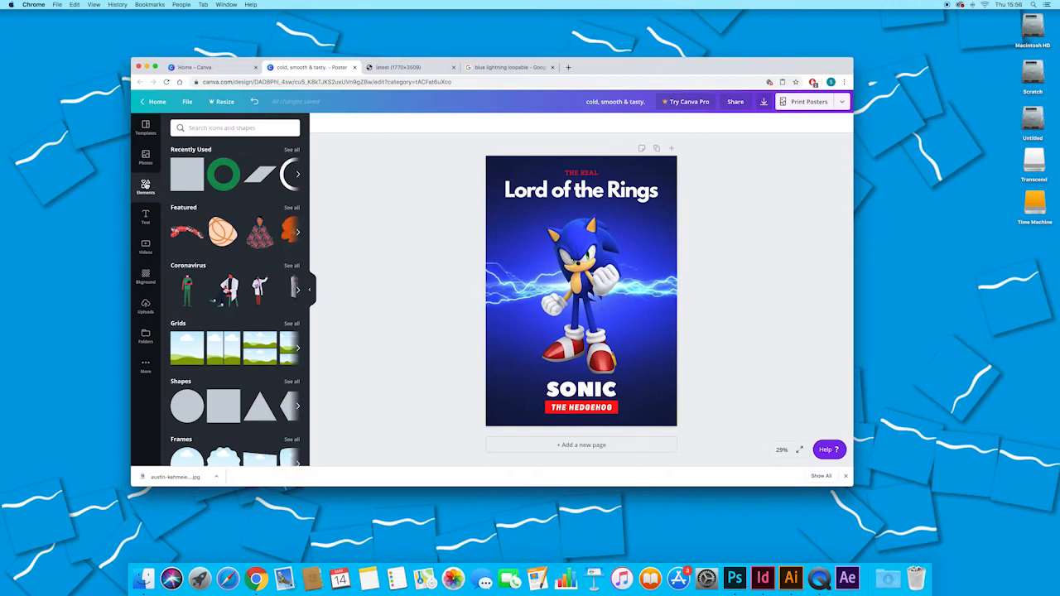
scroll(259, 362, "down", 1)
scroll(249, 331, "up", 1)
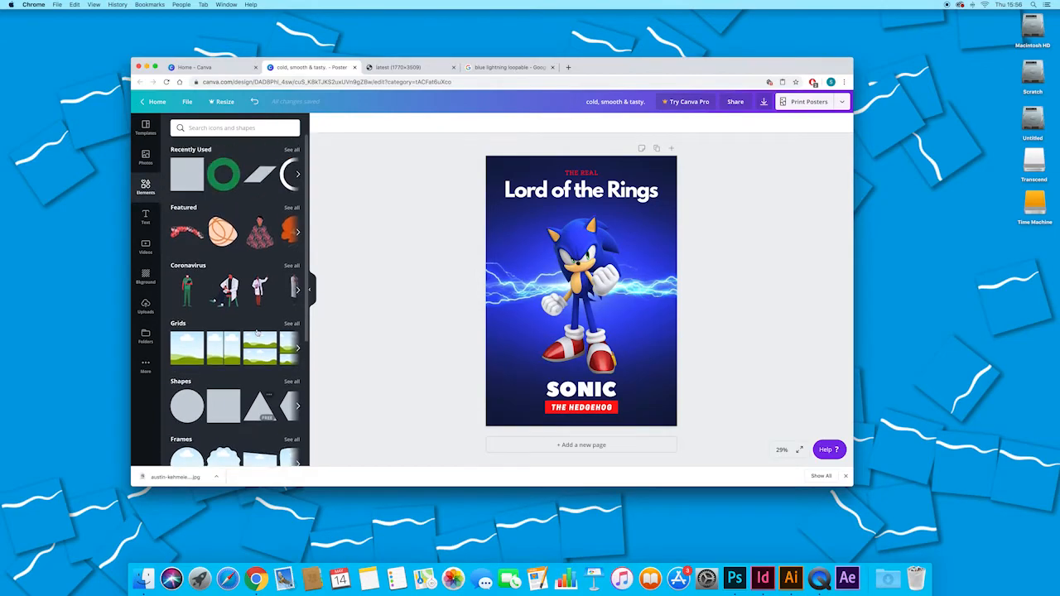
left_click(200, 127)
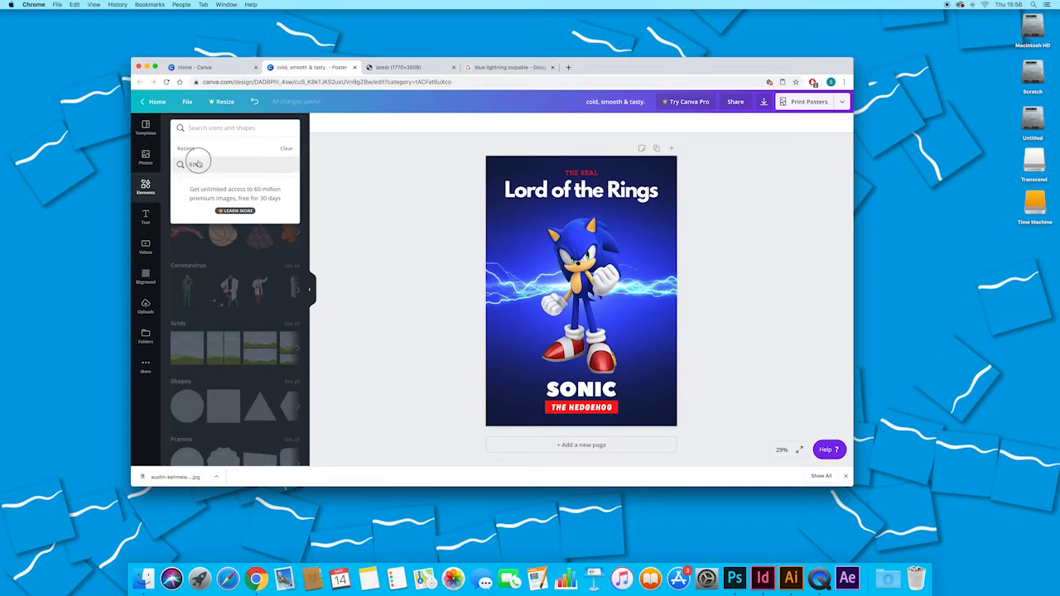
left_click(190, 164)
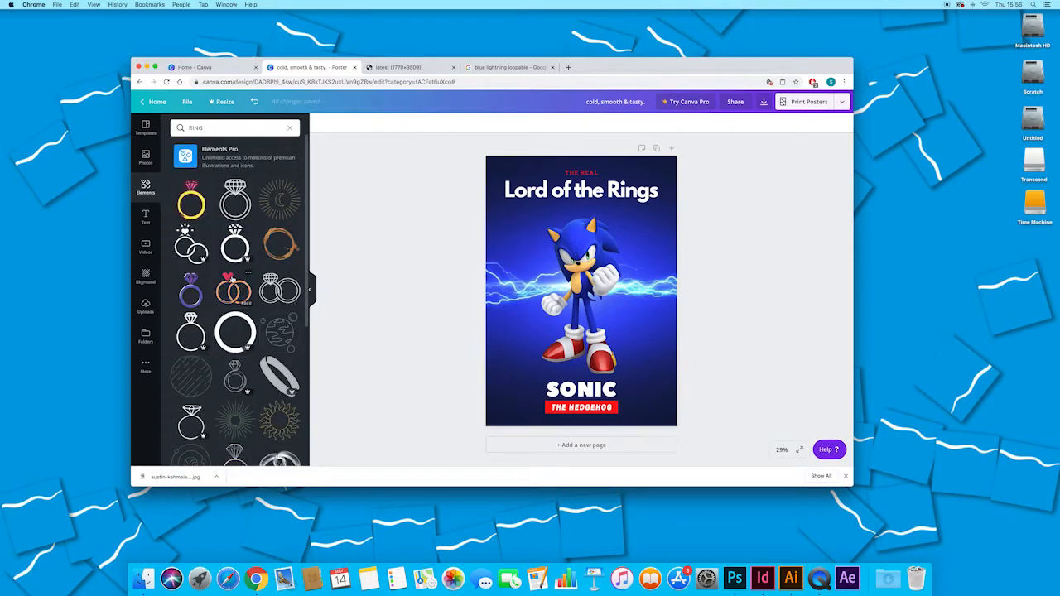
scroll(281, 289, "down", 3)
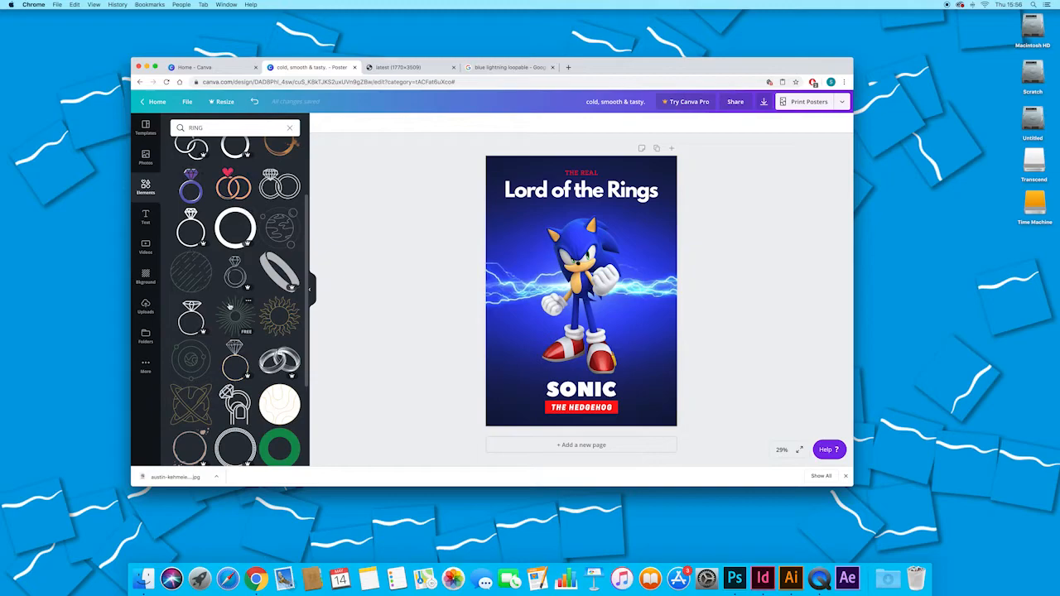
scroll(279, 319, "down", 4)
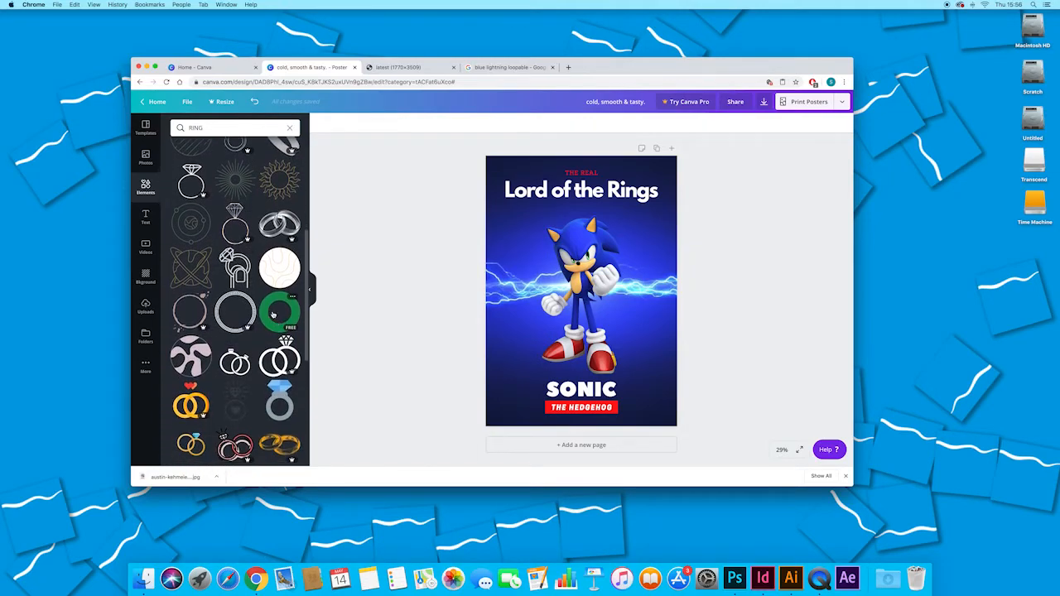
left_click(273, 315)
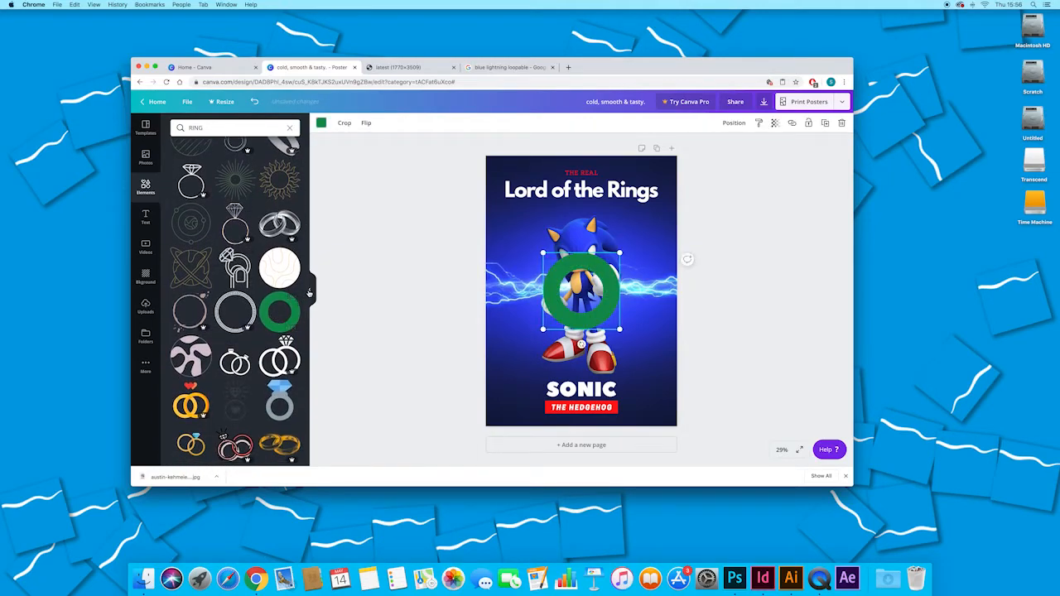
- Change the green ring's colour to the default yellow
left_click(310, 290)
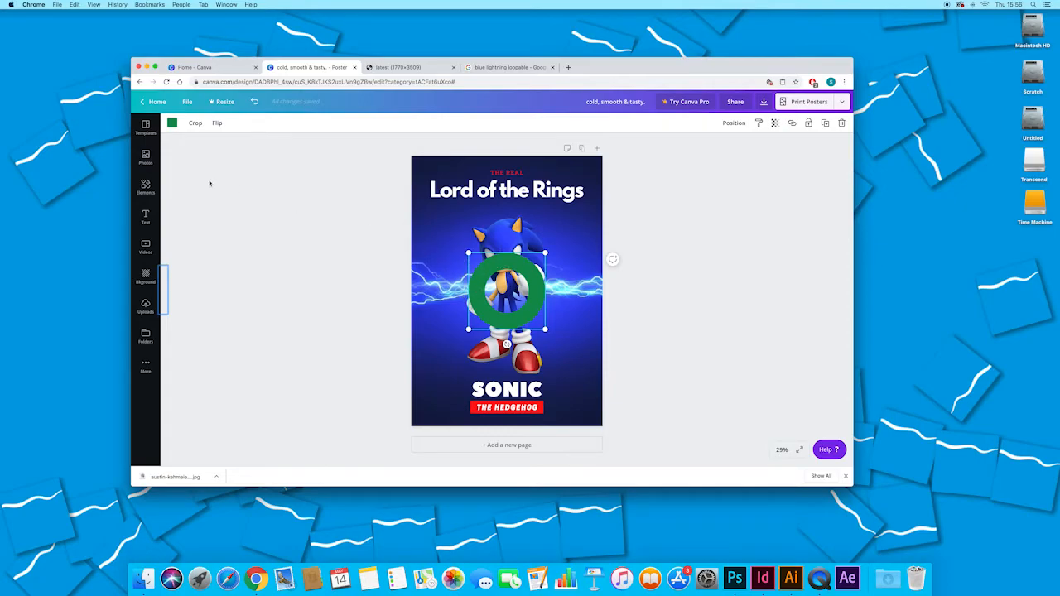
left_click(172, 122)
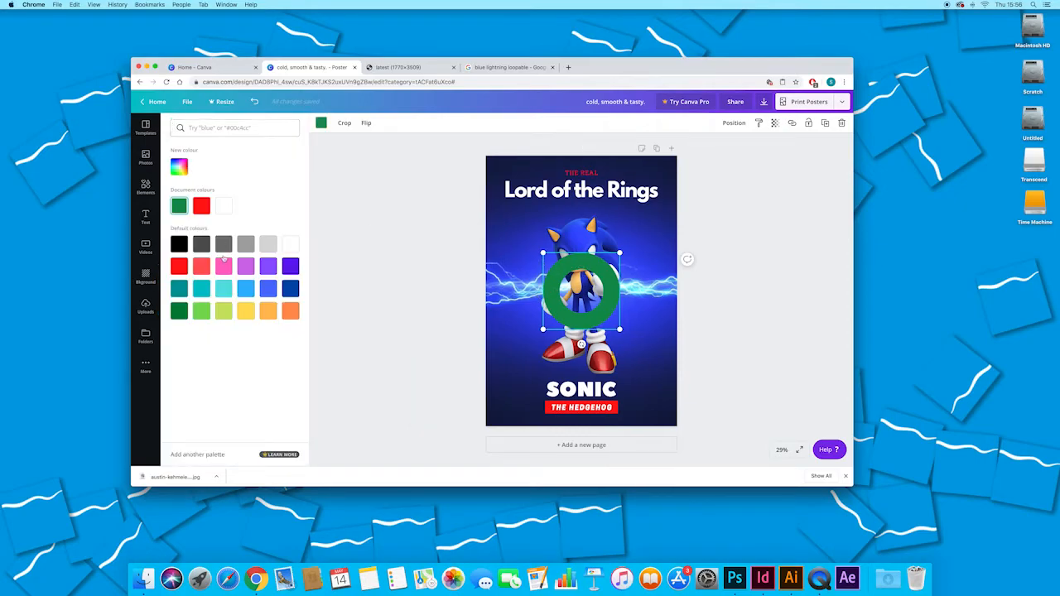
left_click(245, 311)
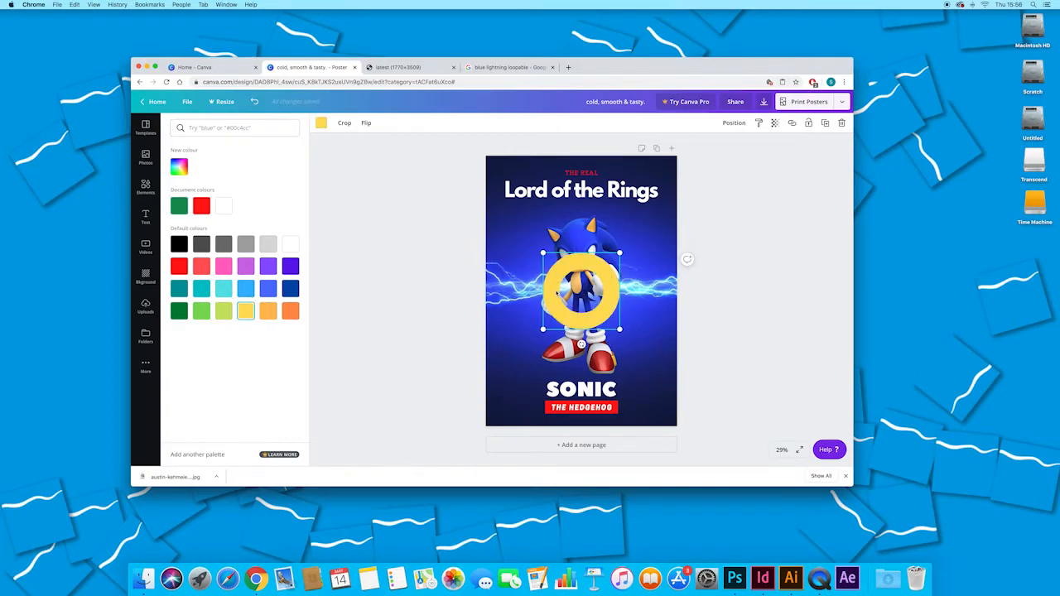
- Duplicate the yellow ring directly on top of the original and crop the copy to its left half
right_click(553, 292)
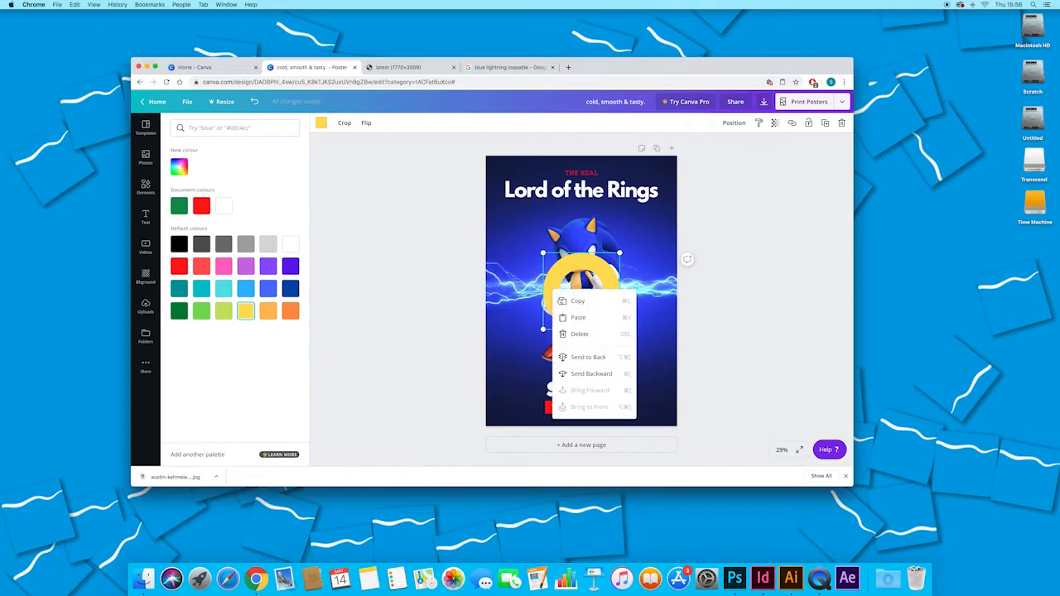
left_click(569, 301)
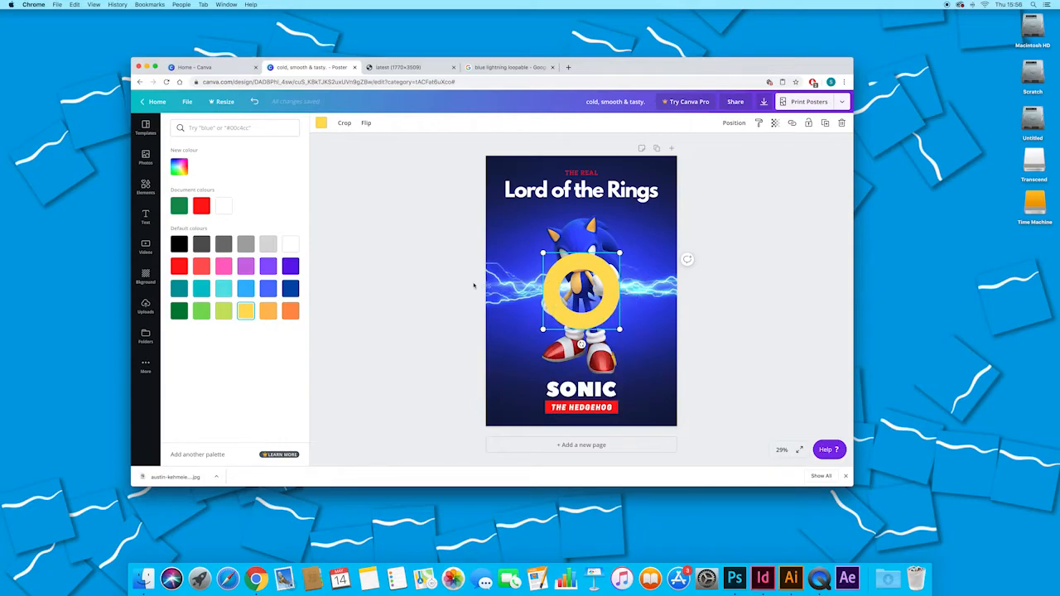
key("super+v")
left_click_drag(609, 282, 608, 280)
double_click(615, 288)
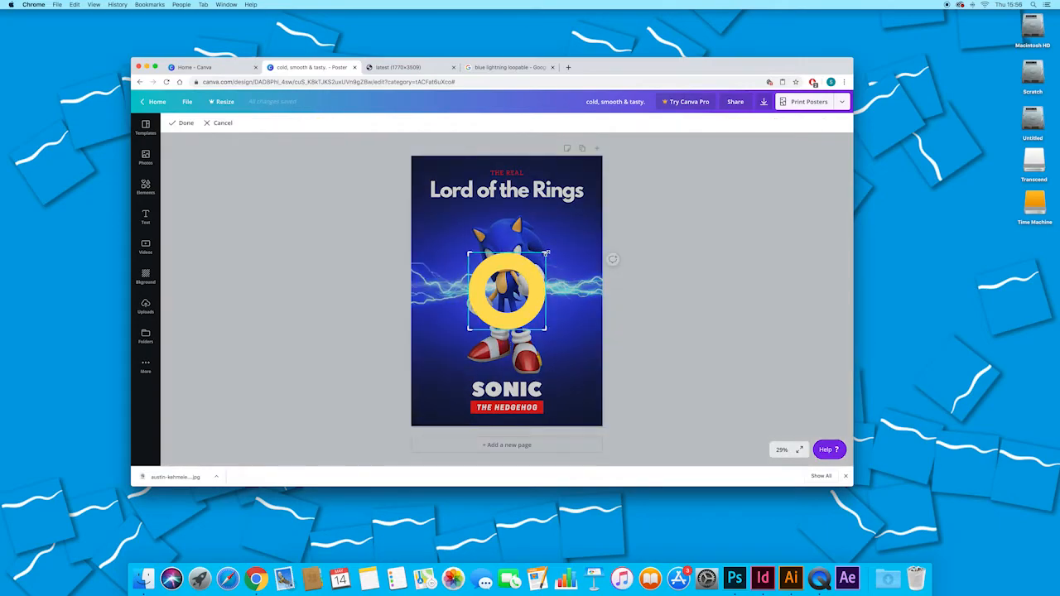
left_click_drag(547, 253, 505, 252)
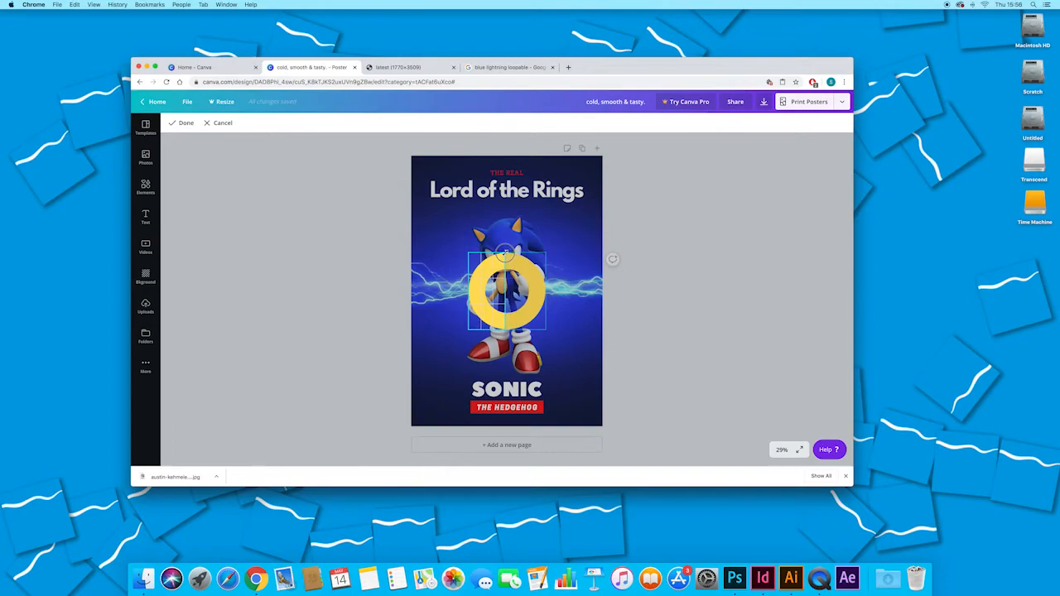
left_click(632, 289)
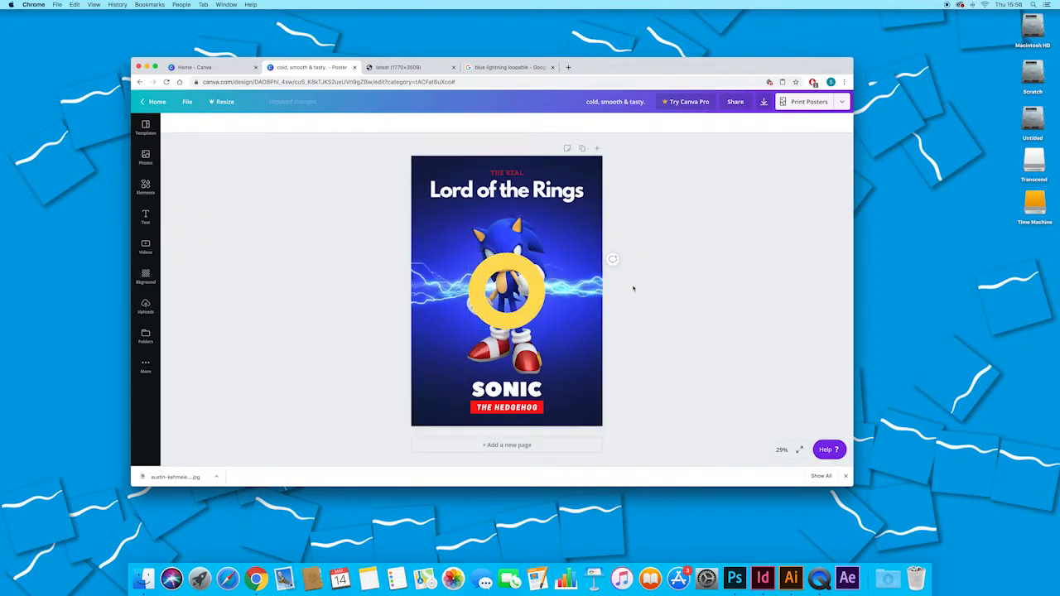
- Recolour the cropped left half of the ring to the default light orange
left_click(495, 272)
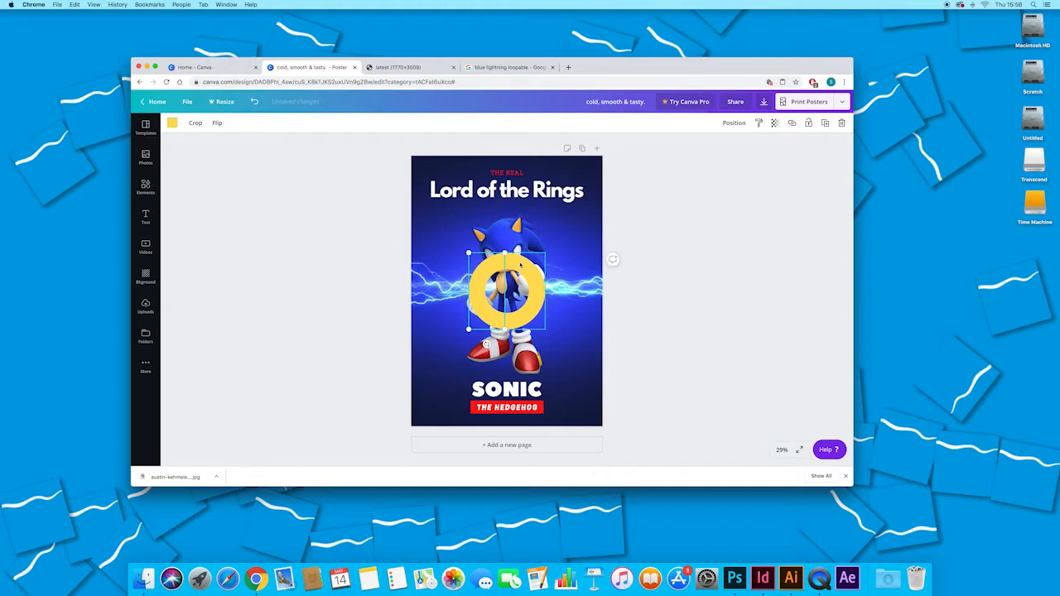
left_click(171, 122)
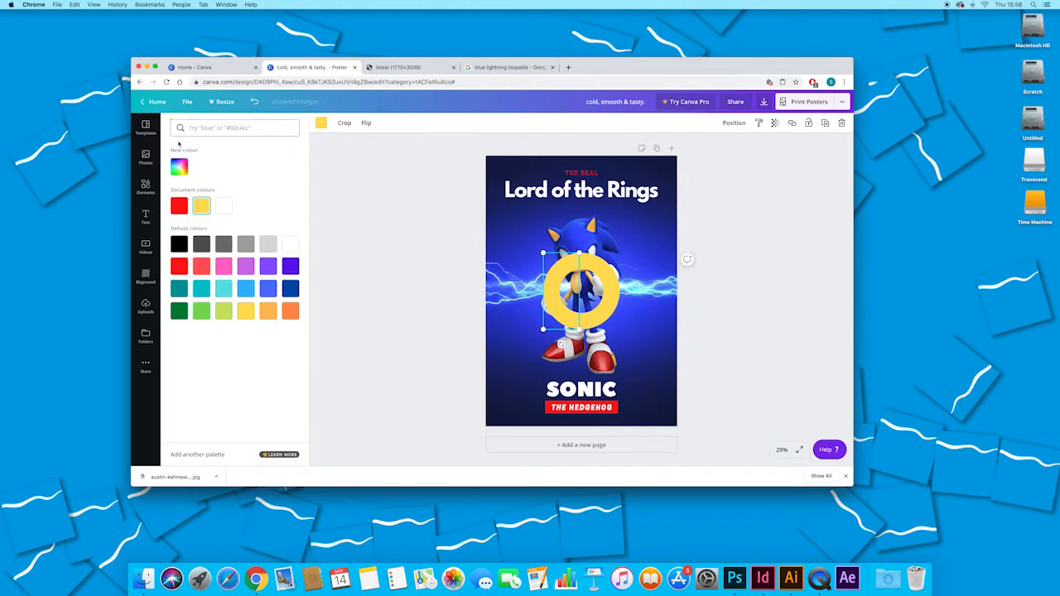
left_click(268, 311)
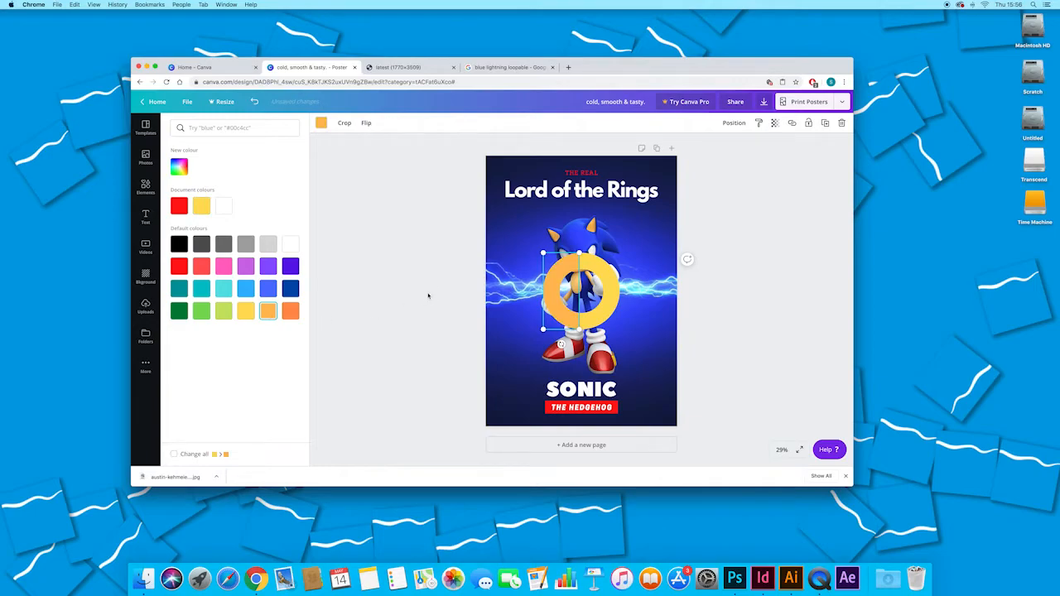
left_click(428, 295)
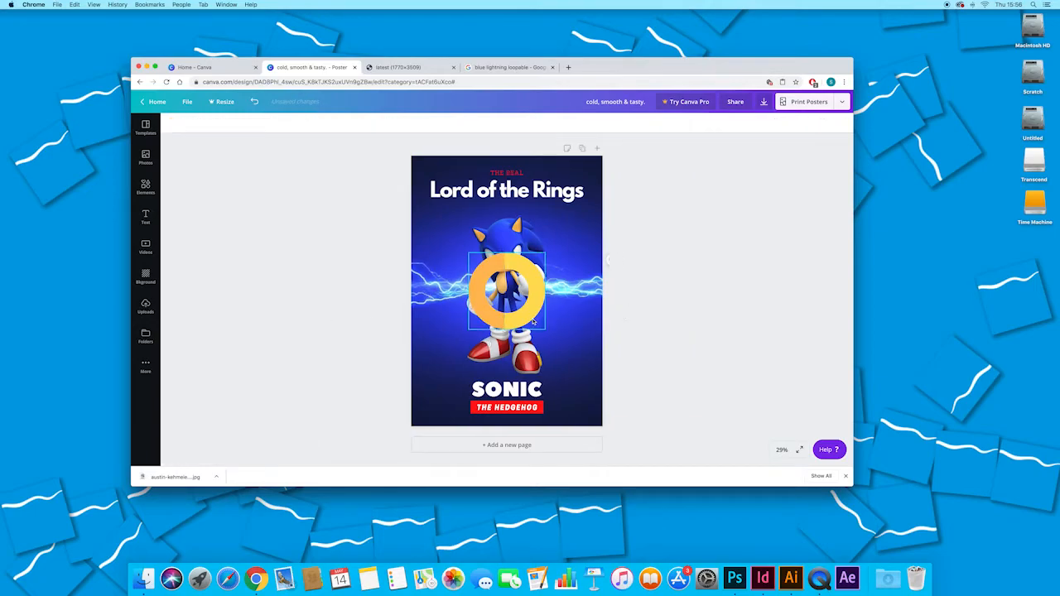
- Group the two ring halves, shrink the ring to less than half its size and place it left of Sonic's head
left_click(534, 275)
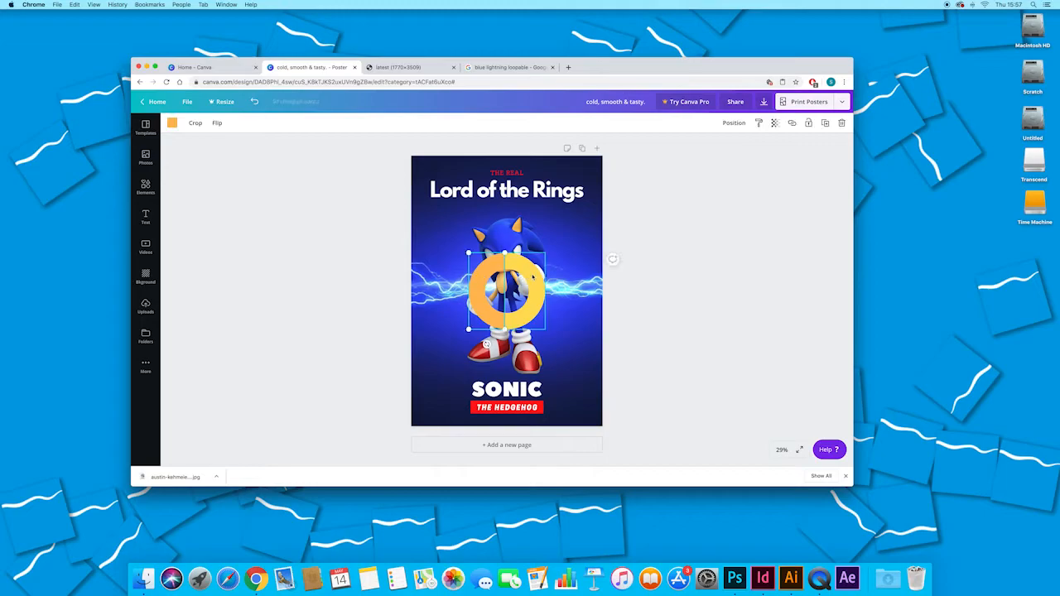
left_click(533, 277, "shift")
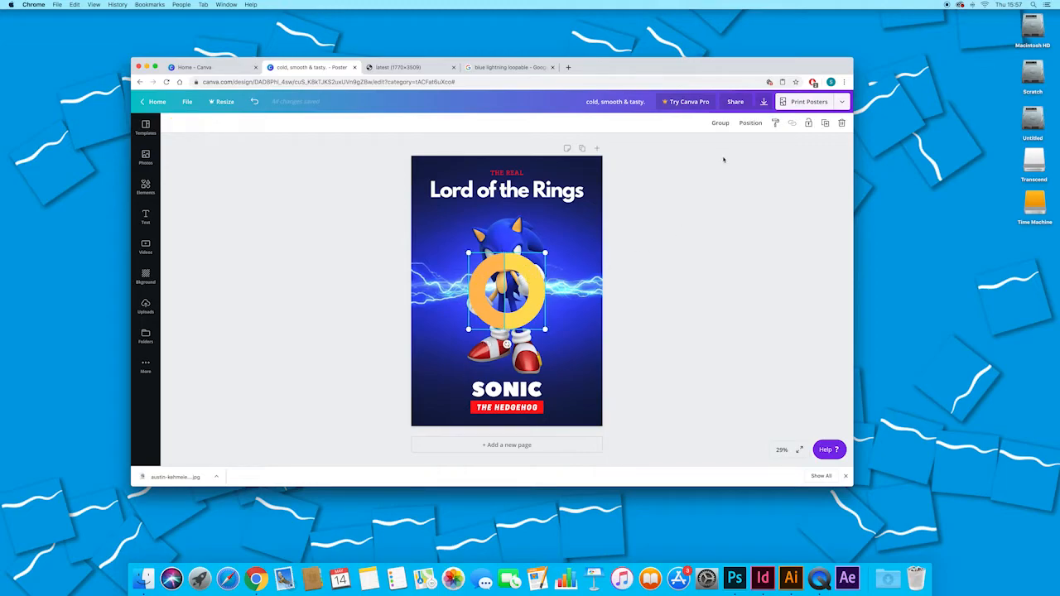
left_click(720, 123)
left_click_drag(546, 253, 455, 255)
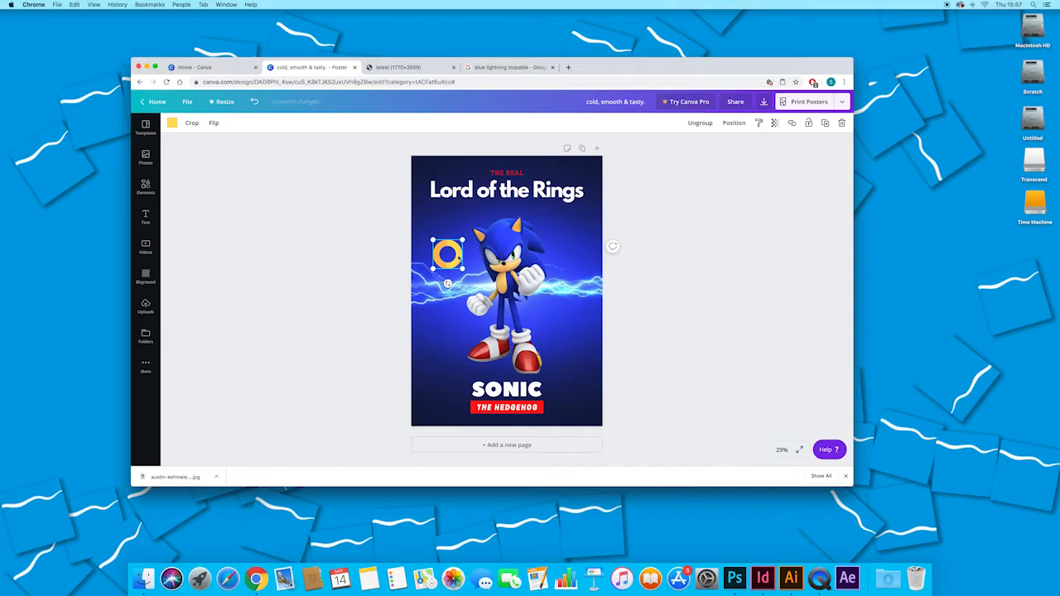
- Duplicate the two-tone ring four times and arrange all five rings in an arc around Sonic's head
key("super+d")
left_click_drag(458, 256, 556, 224)
key("super+d")
key("super+d")
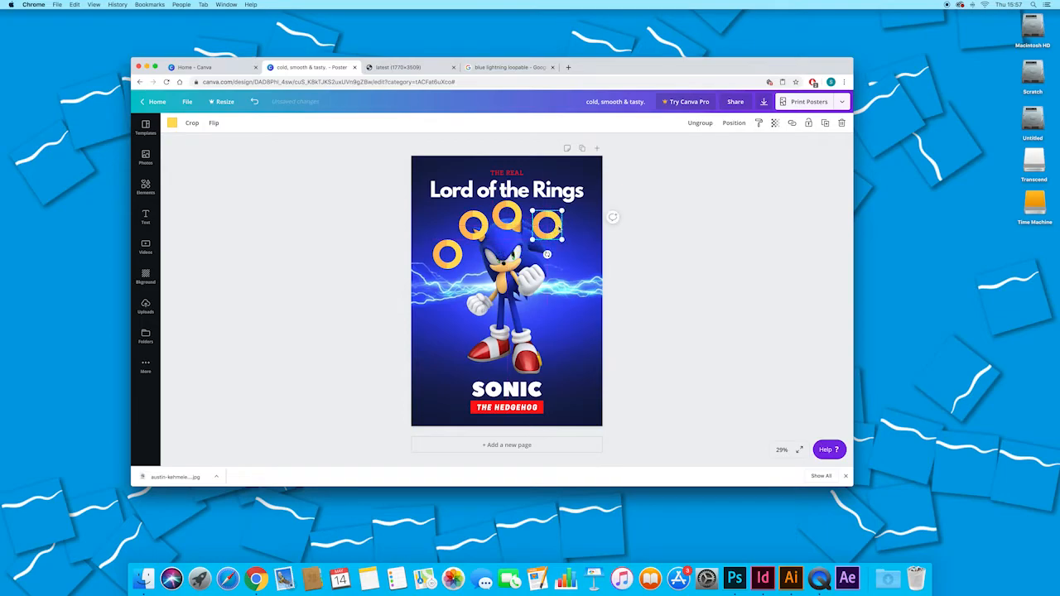
left_click(447, 254)
key("super+d")
left_click_drag(456, 256, 575, 253)
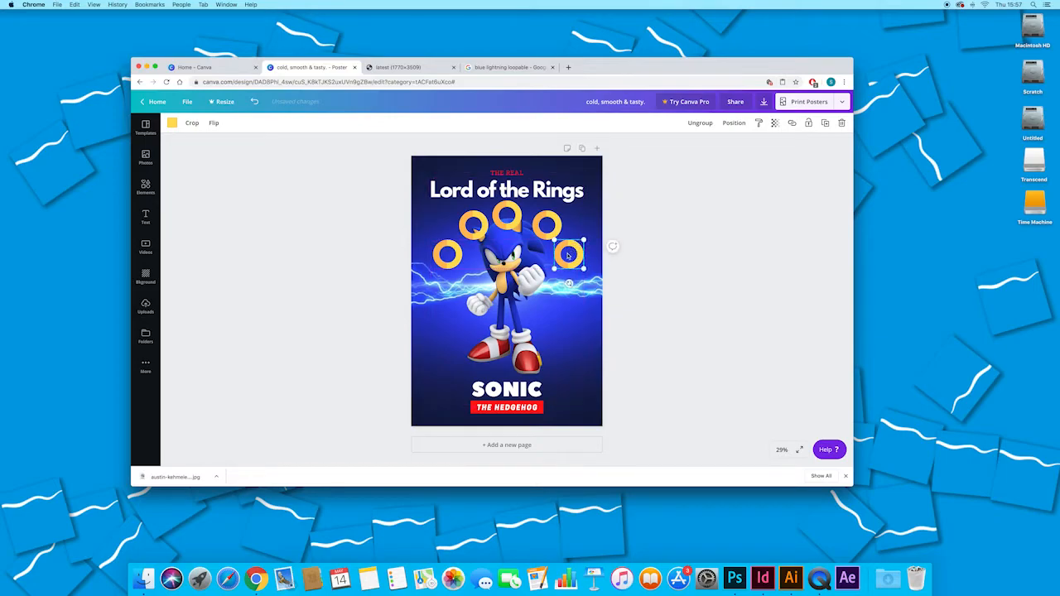
- Select all five rings together and shift them slightly left beneath the "Lord of the Rings" title
left_click(547, 235, "shift")
left_click(508, 218, "shift")
left_click(480, 235, "shift")
left_click(456, 252, "shift")
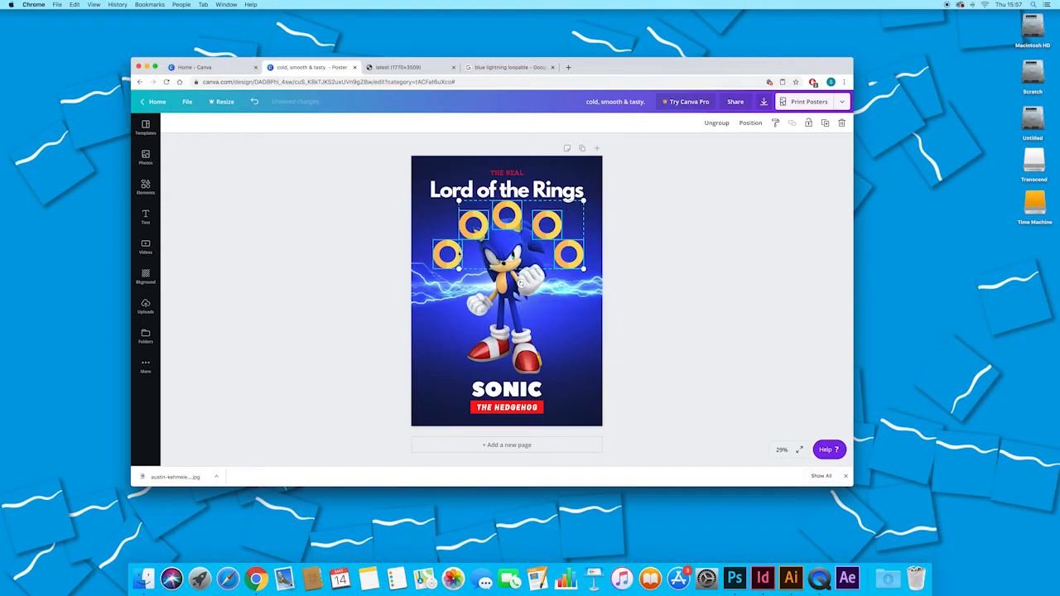
left_click_drag(536, 229, 533, 226)
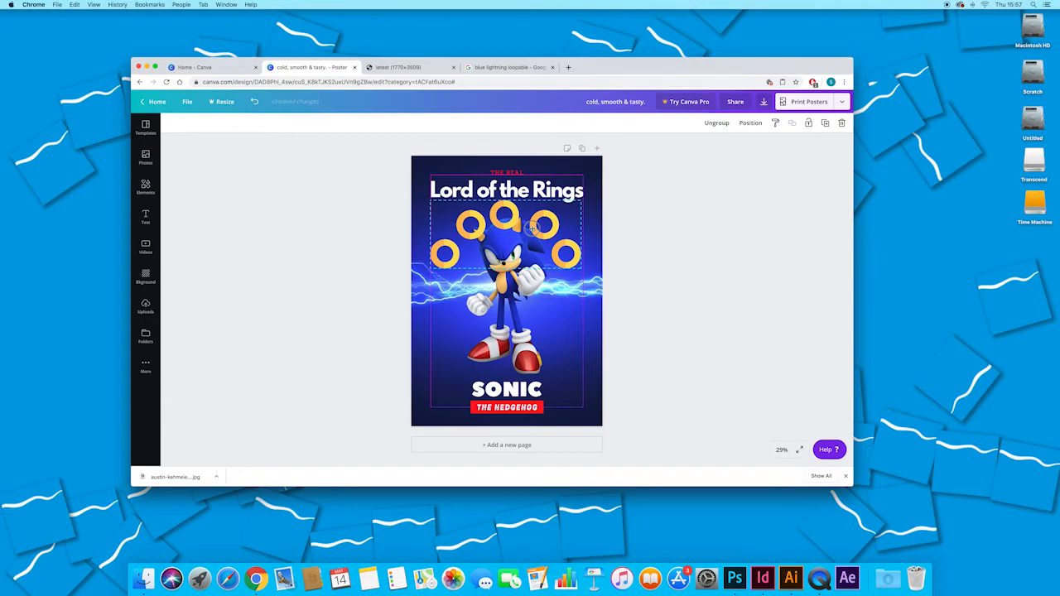
left_click_drag(533, 226, 532, 226)
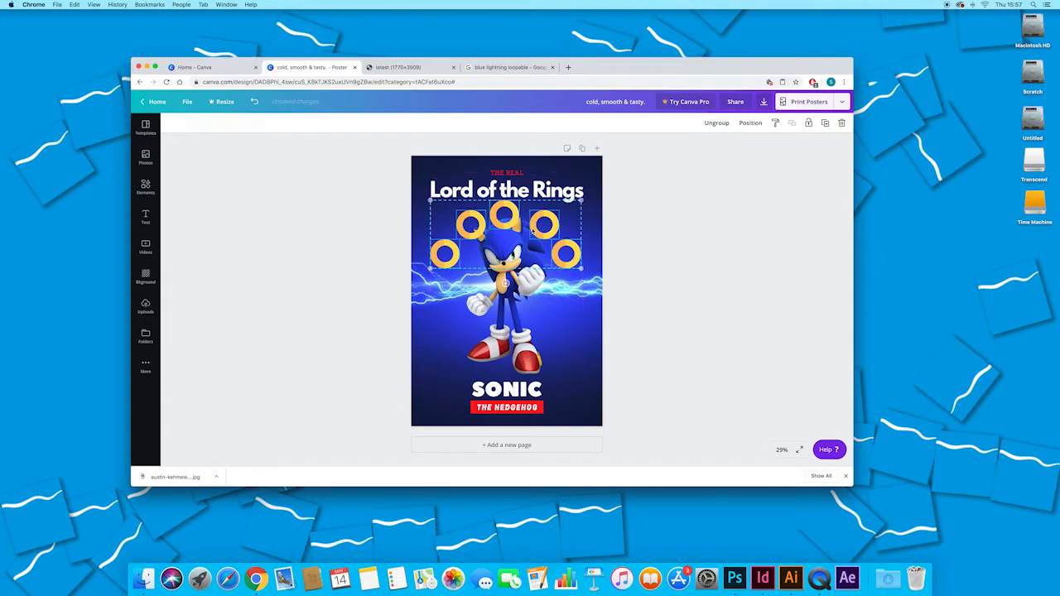
- Bring the Sonic image forward so it stands in front of the rings
left_click(505, 283)
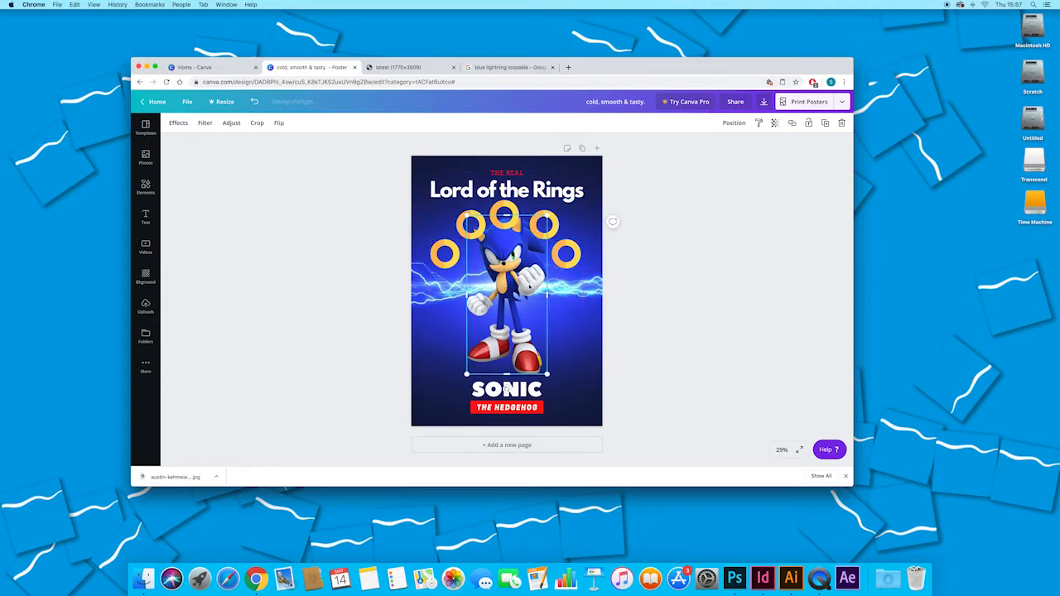
left_click(736, 124)
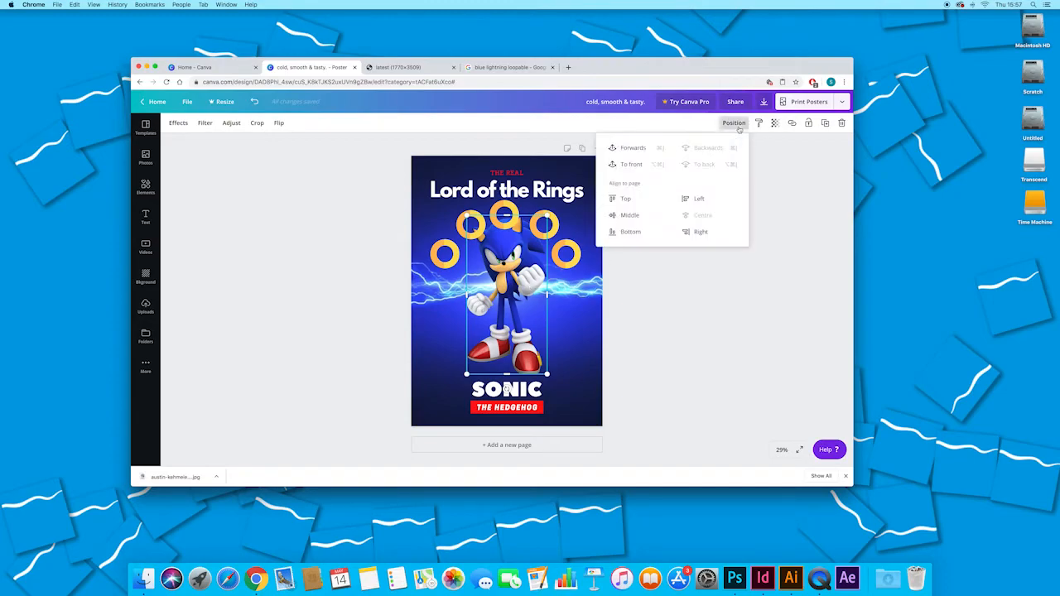
left_click(630, 149)
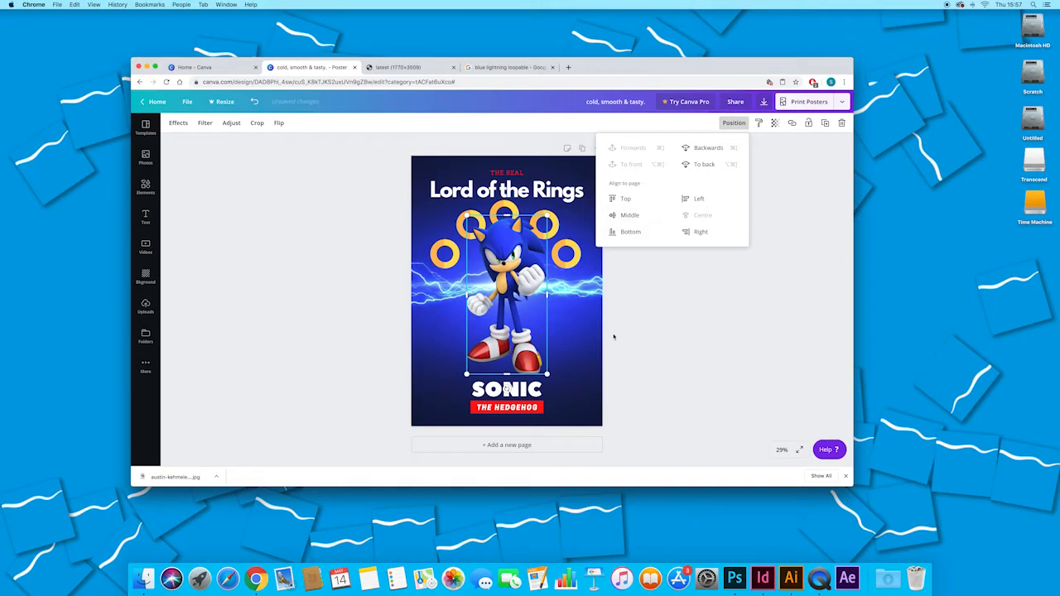
left_click(637, 312)
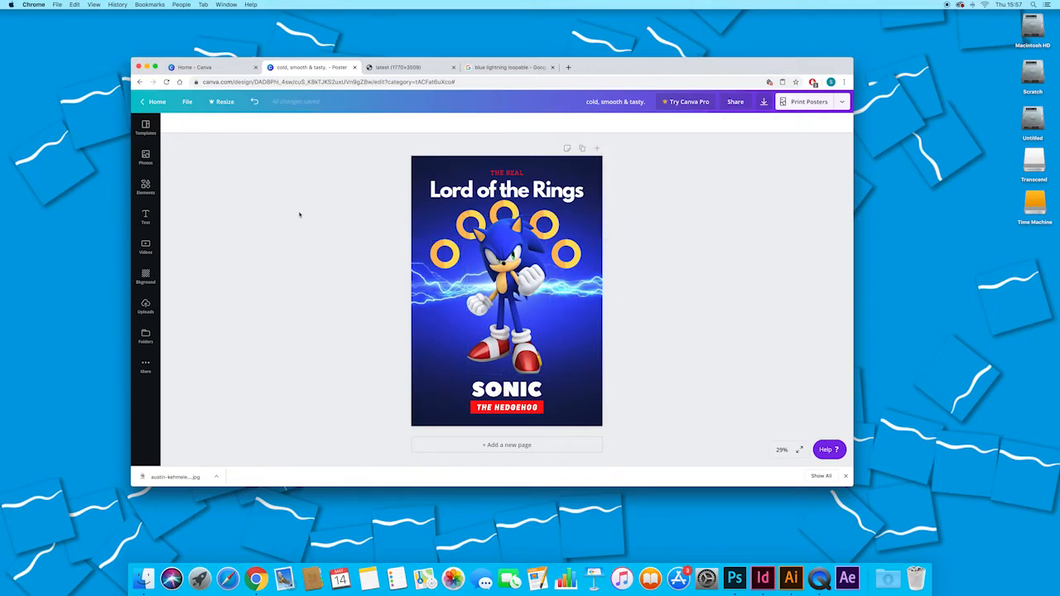
- Save the poster and reopen the "cold, smooth & tasty." design from the list of all designs
left_click(187, 101)
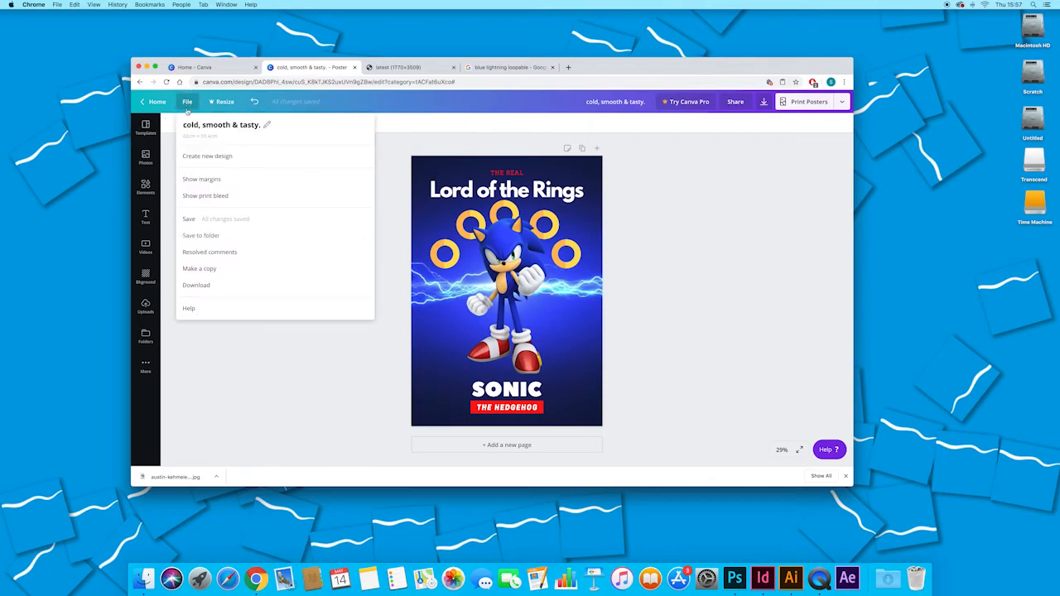
left_click(215, 220)
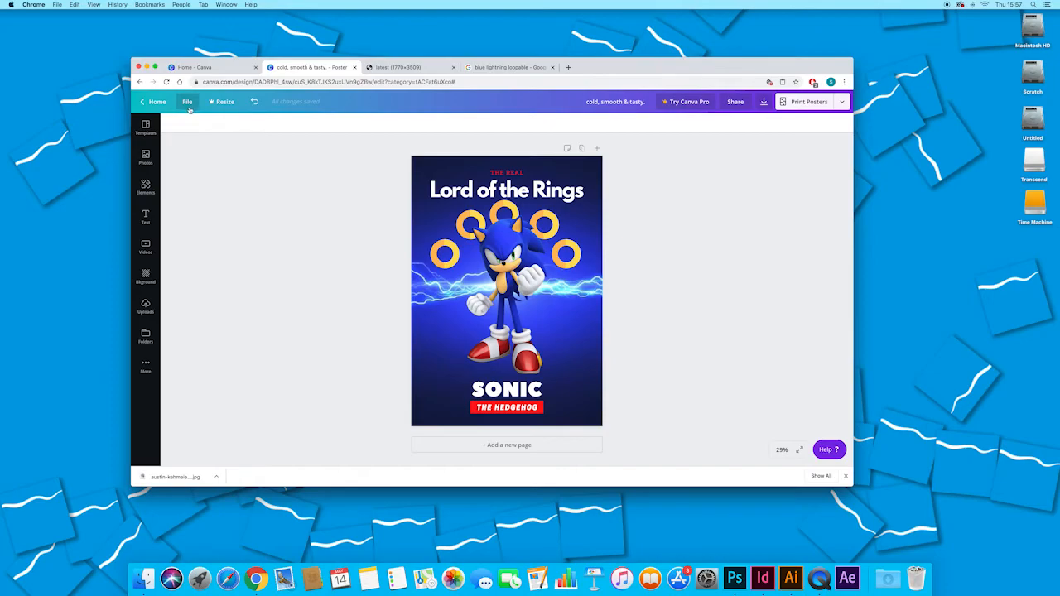
left_click(158, 102)
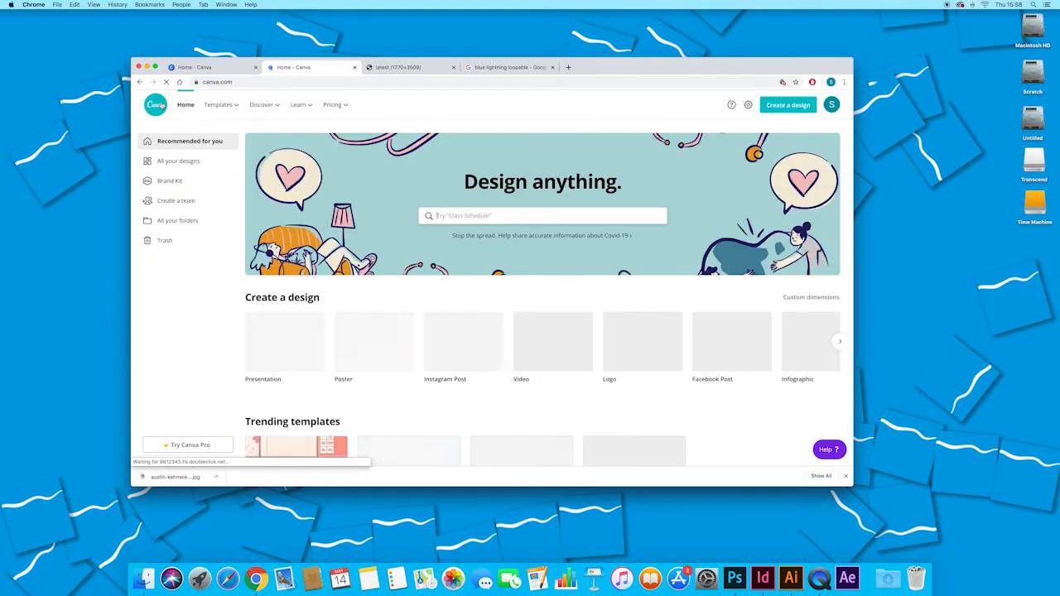
left_click(174, 162)
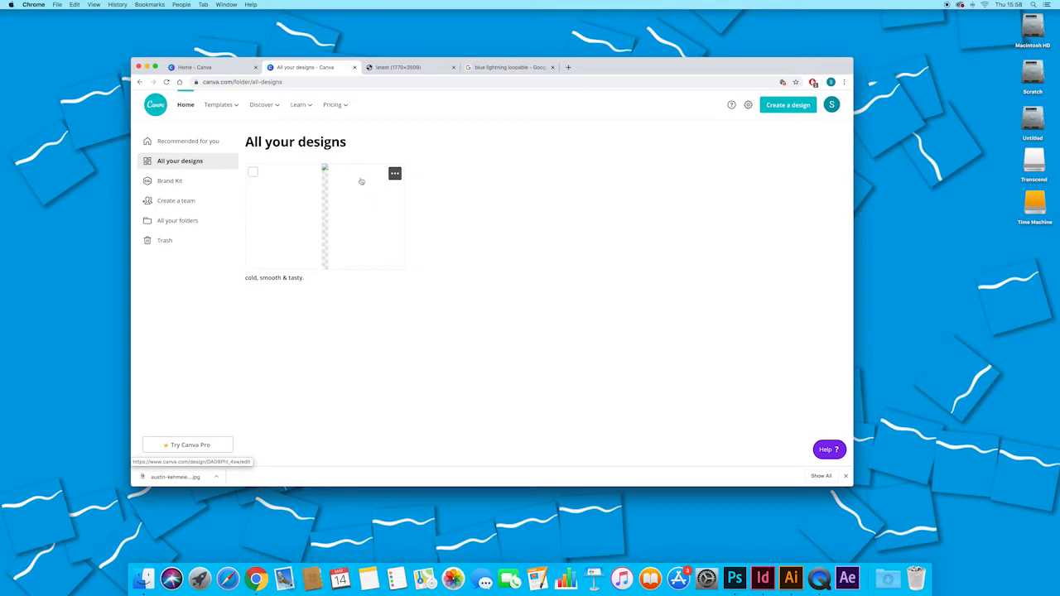
left_click(357, 192)
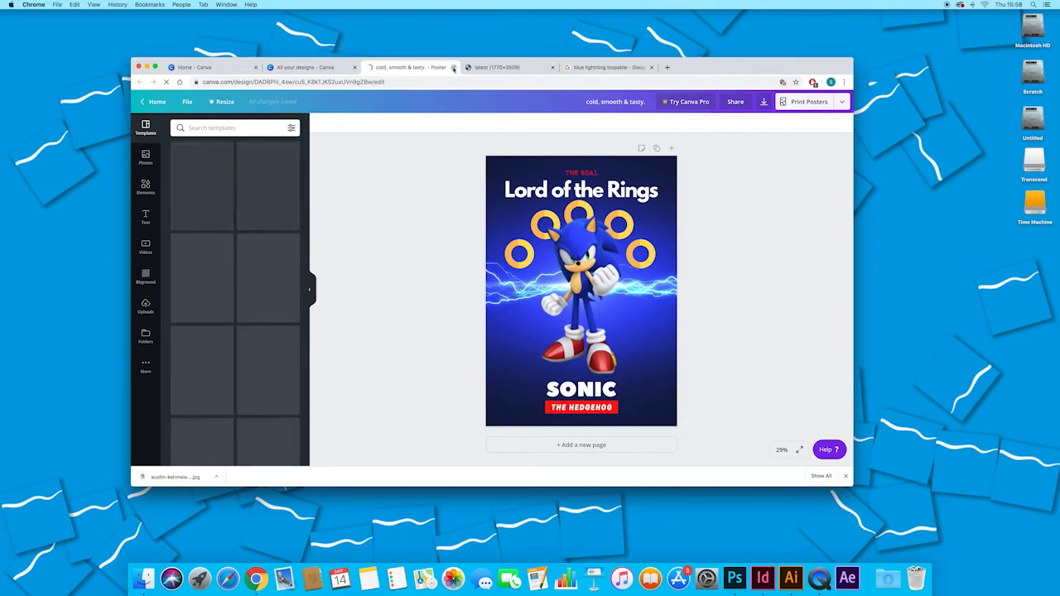
left_click(309, 289)
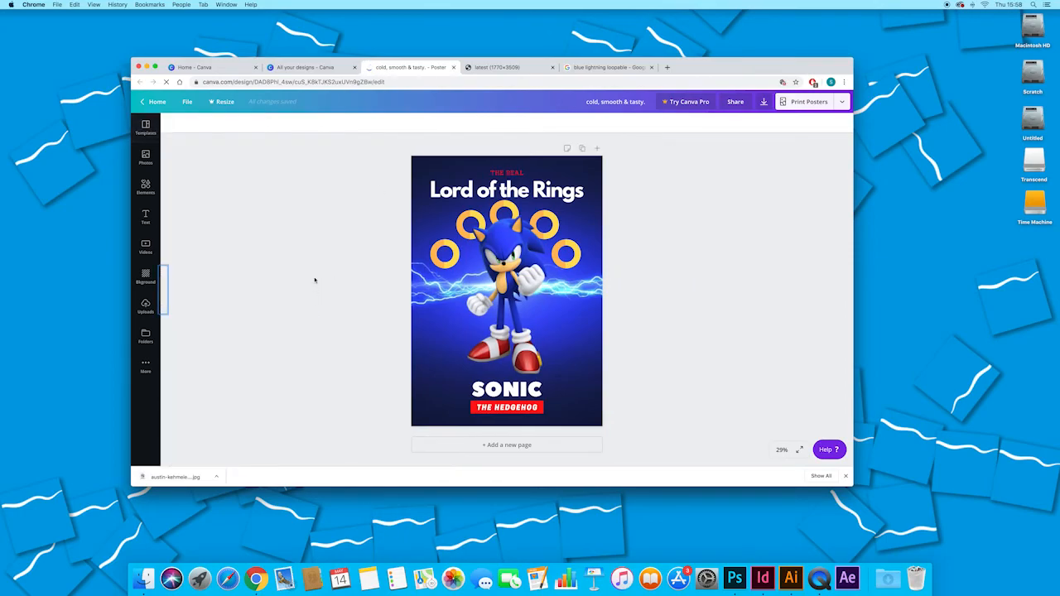
- Download the poster as a PDF print file without crop marks, saving it to the Desktop as Sonic.pdf, and dismiss the print offer
left_click(188, 107)
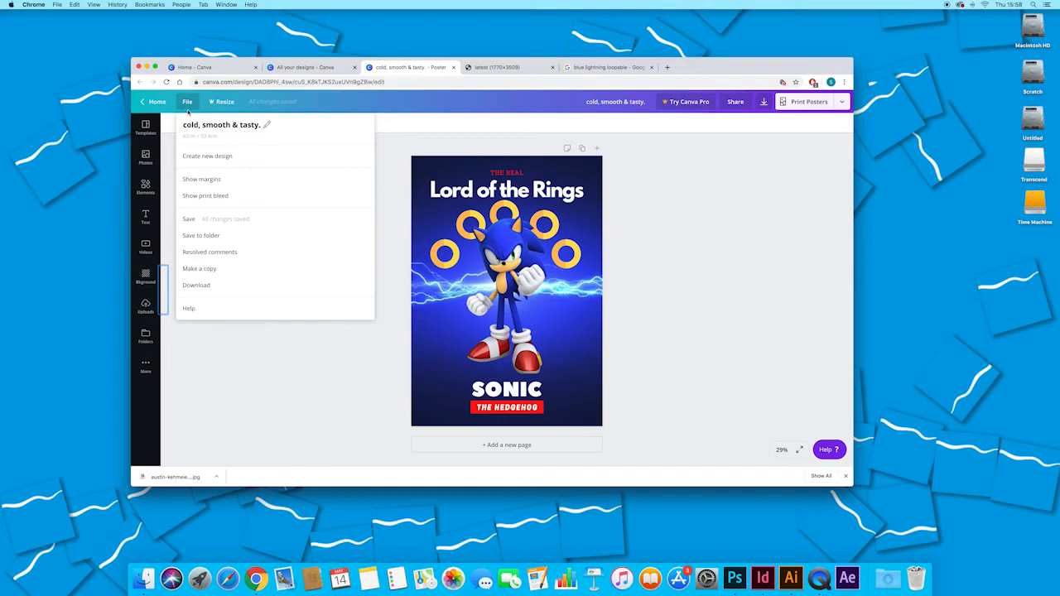
left_click(201, 286)
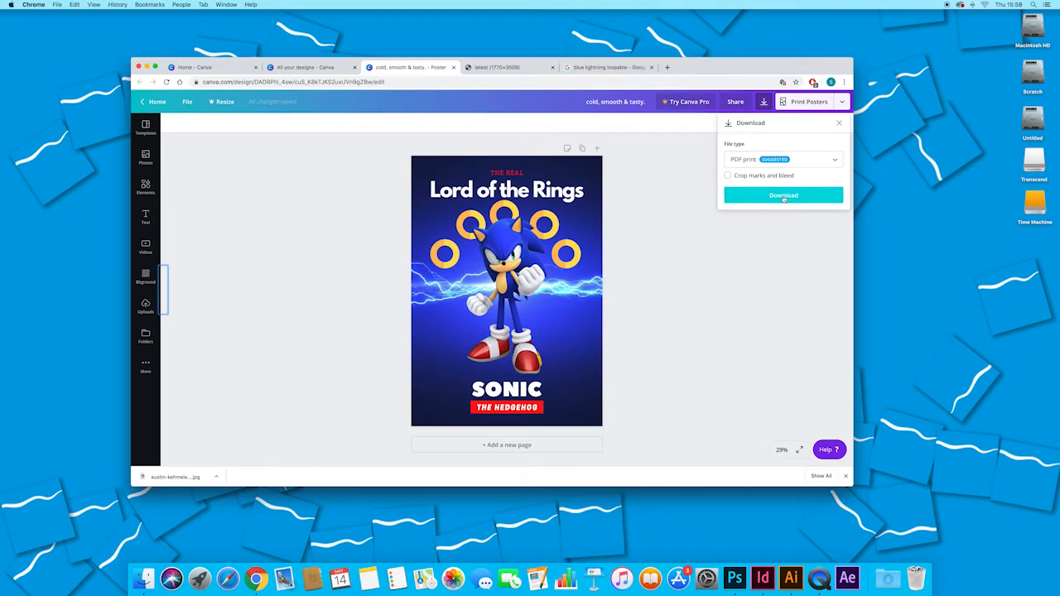
left_click(784, 196)
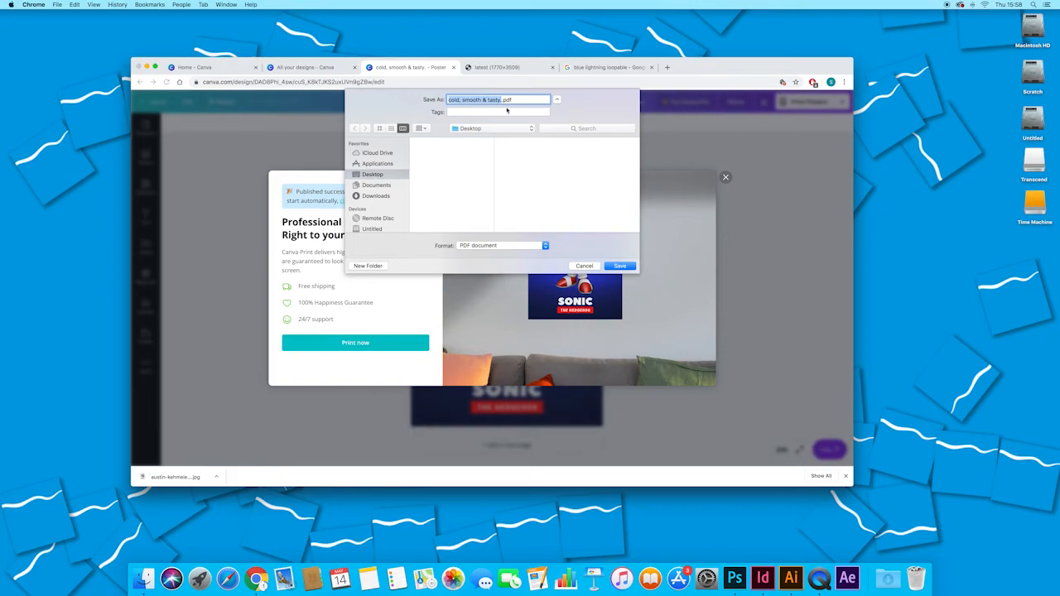
type("s")
left_click(619, 267)
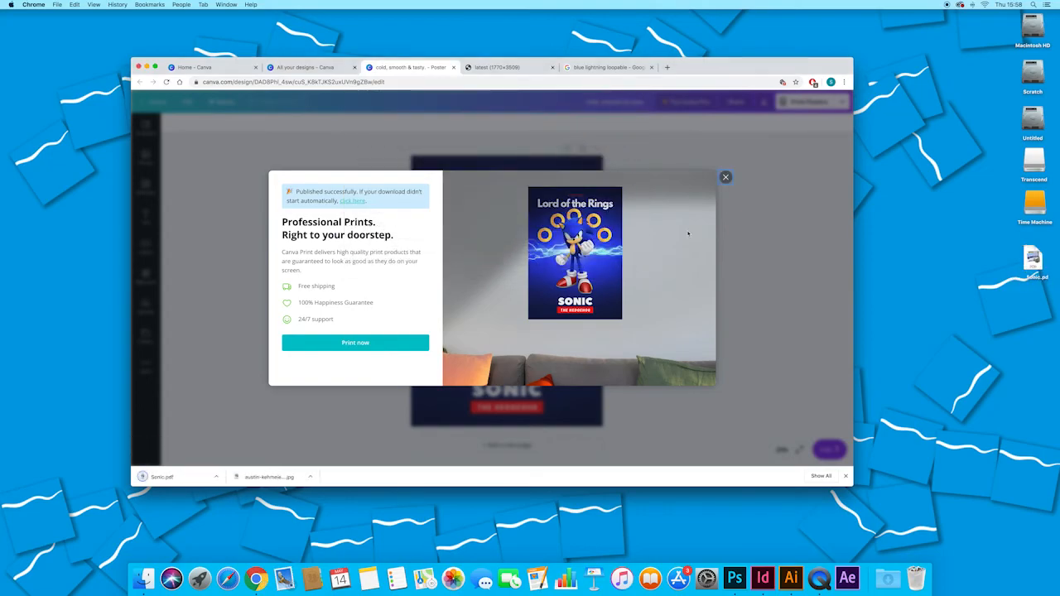
left_click(727, 178)
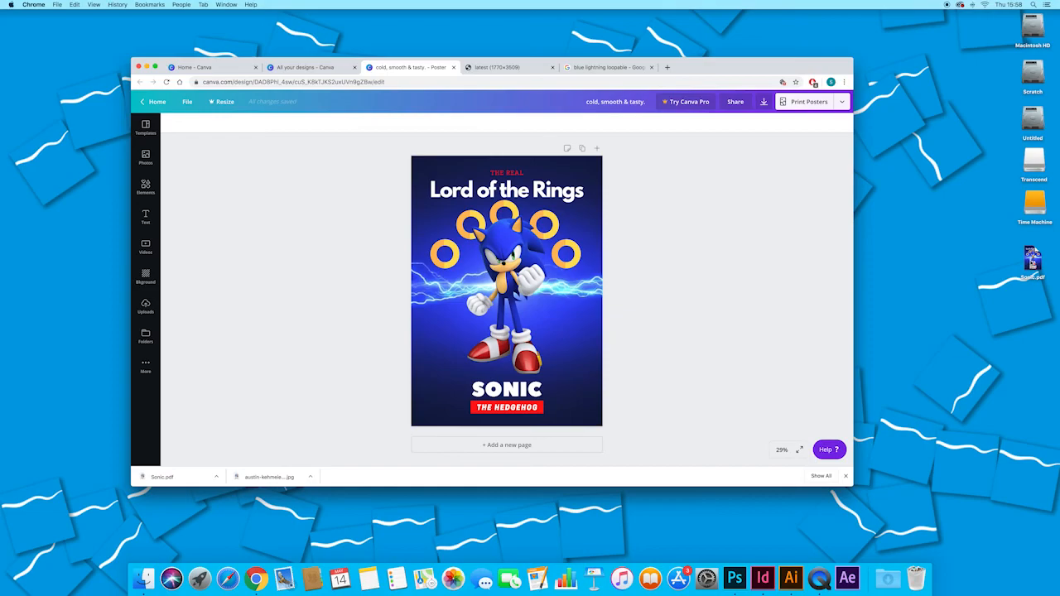
- Open Sonic.pdf from the desktop in Preview and show it in full screen to check the poster
double_click(1032, 262)
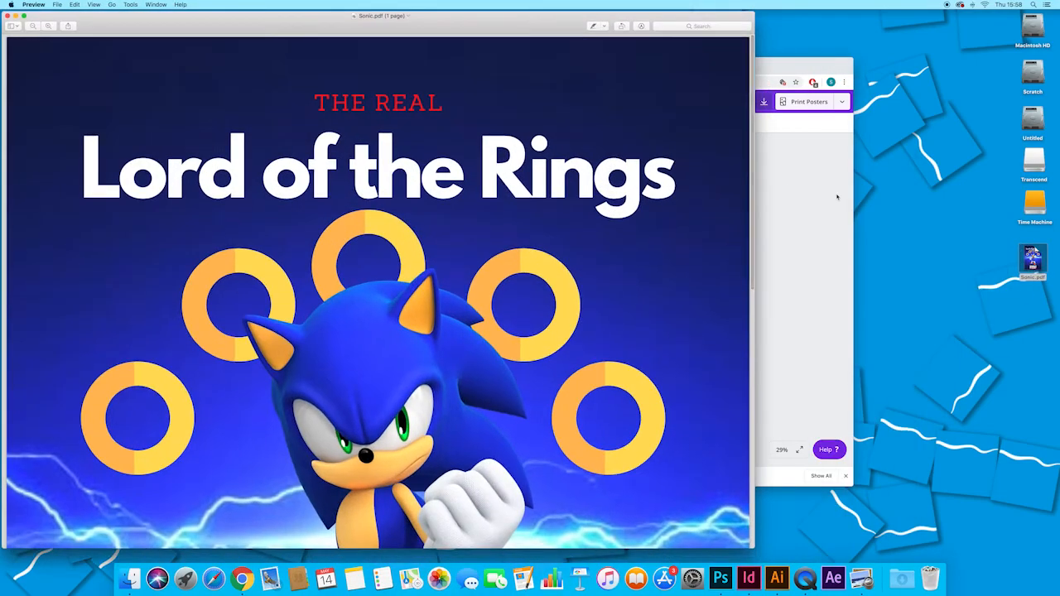
left_click_drag(468, 20, 535, 24)
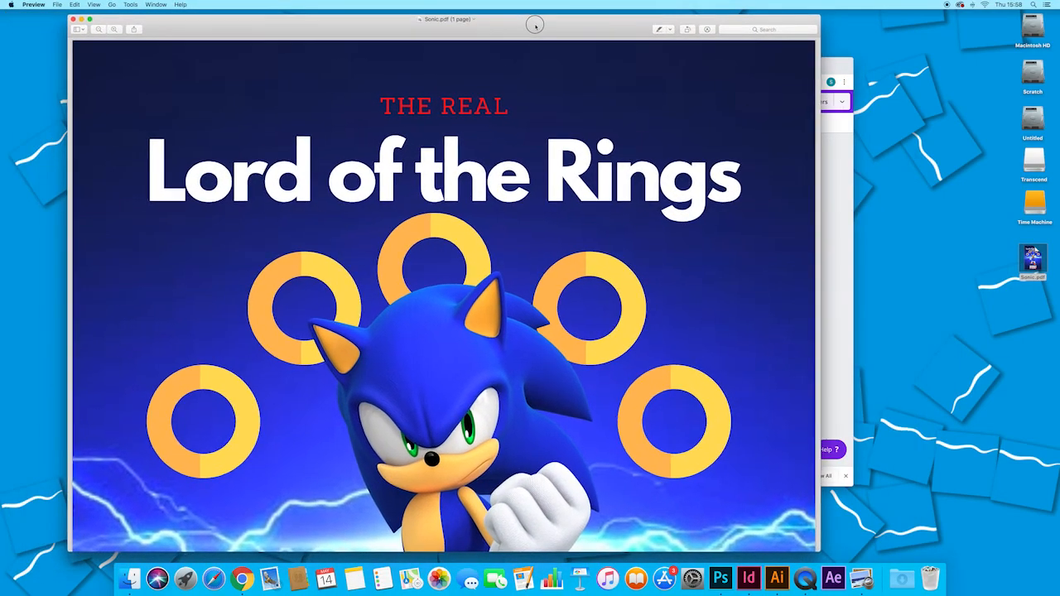
left_click(156, 4)
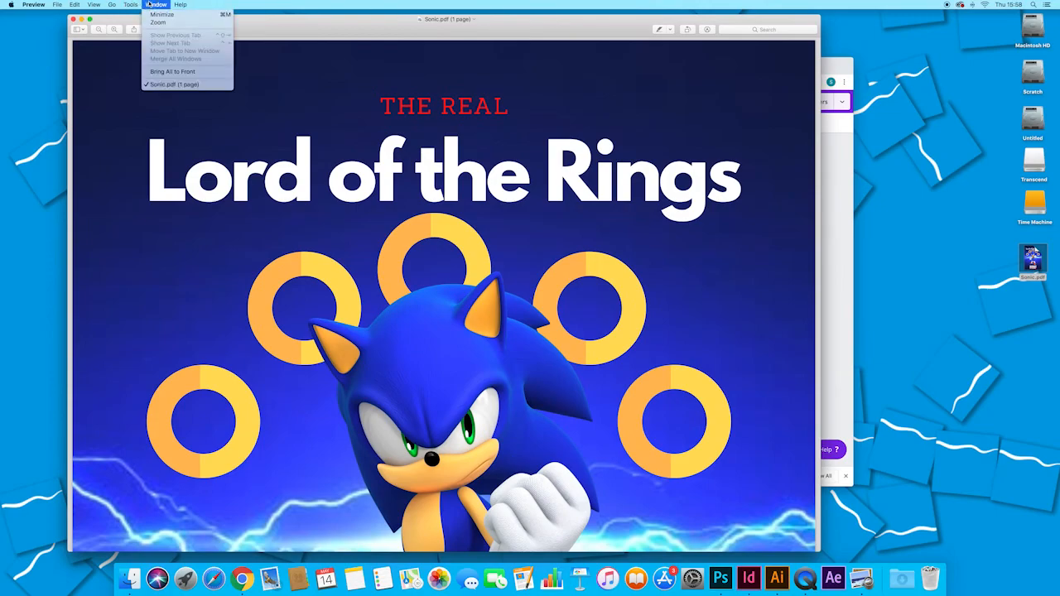
mouse_move(94, 4)
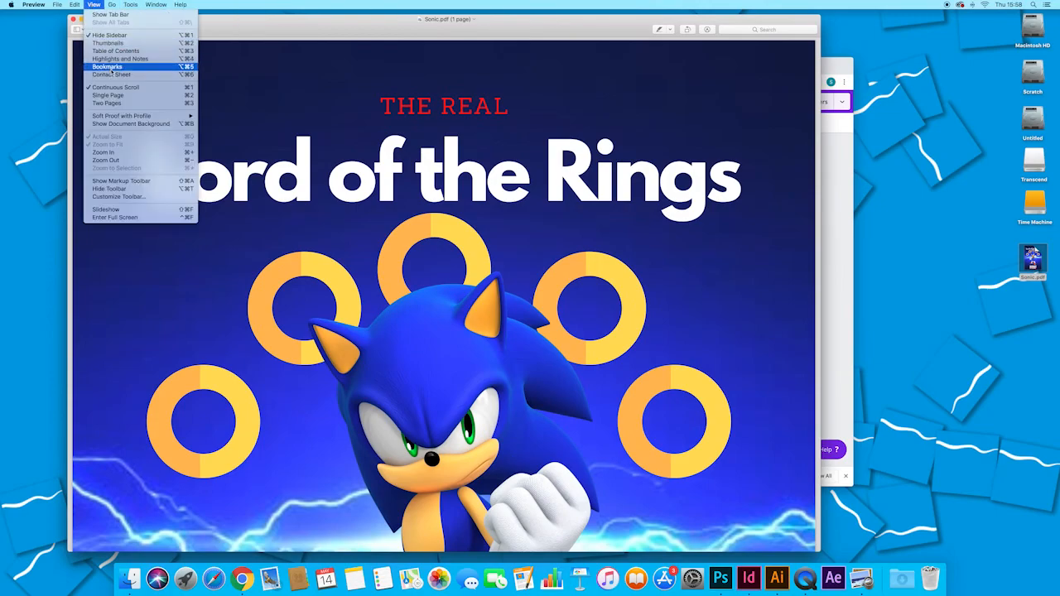
left_click(129, 217)
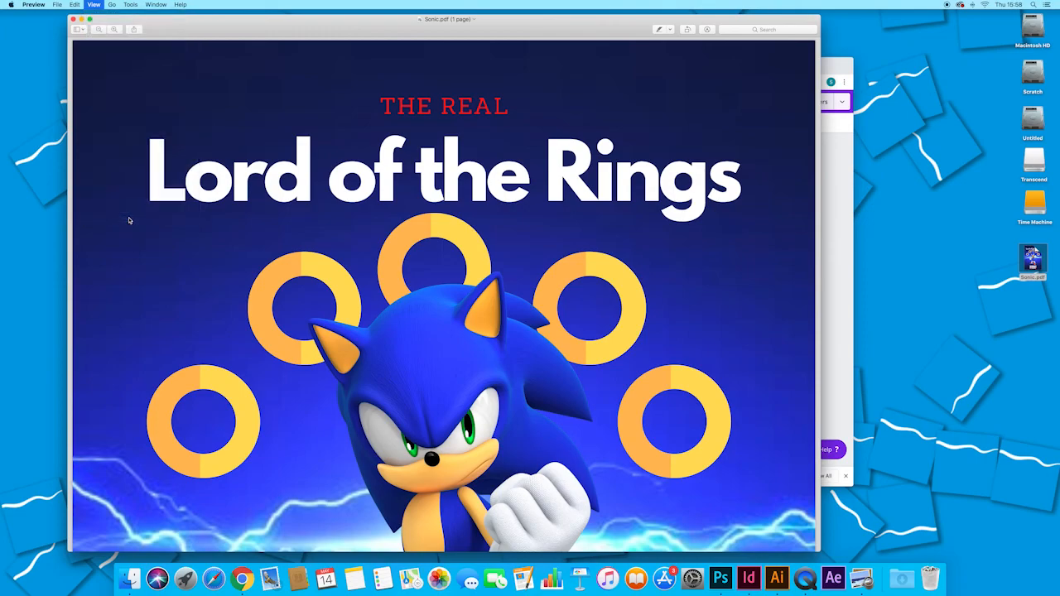